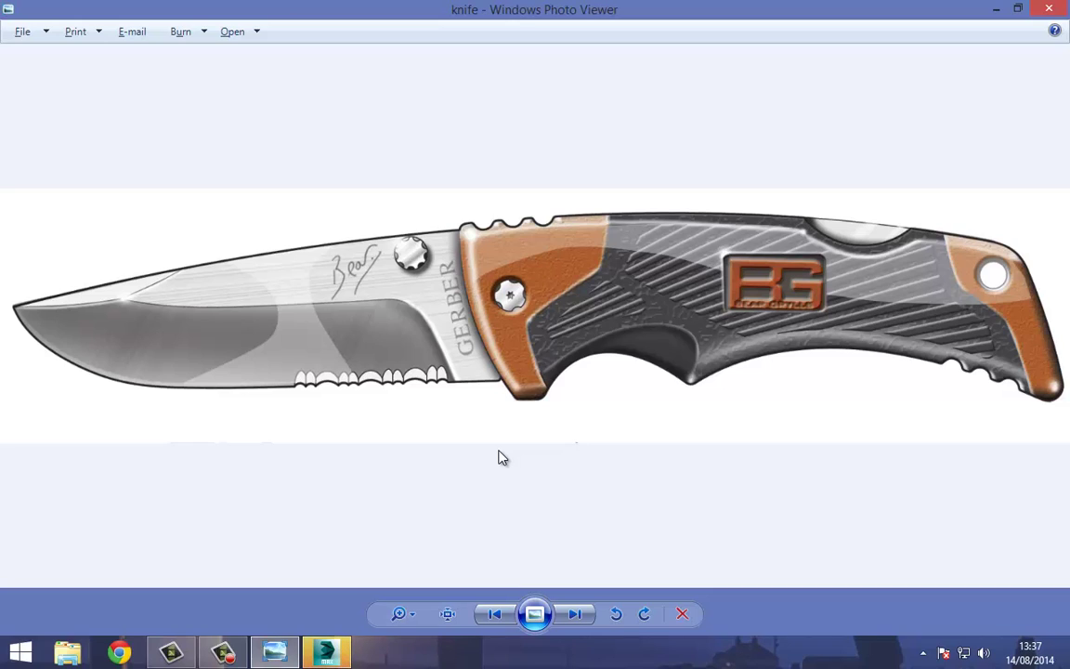
Step: Look through the knife reference pictures, comparing the concept sheet and the fixed-blade photo with the folding knife's side view
key(Right)
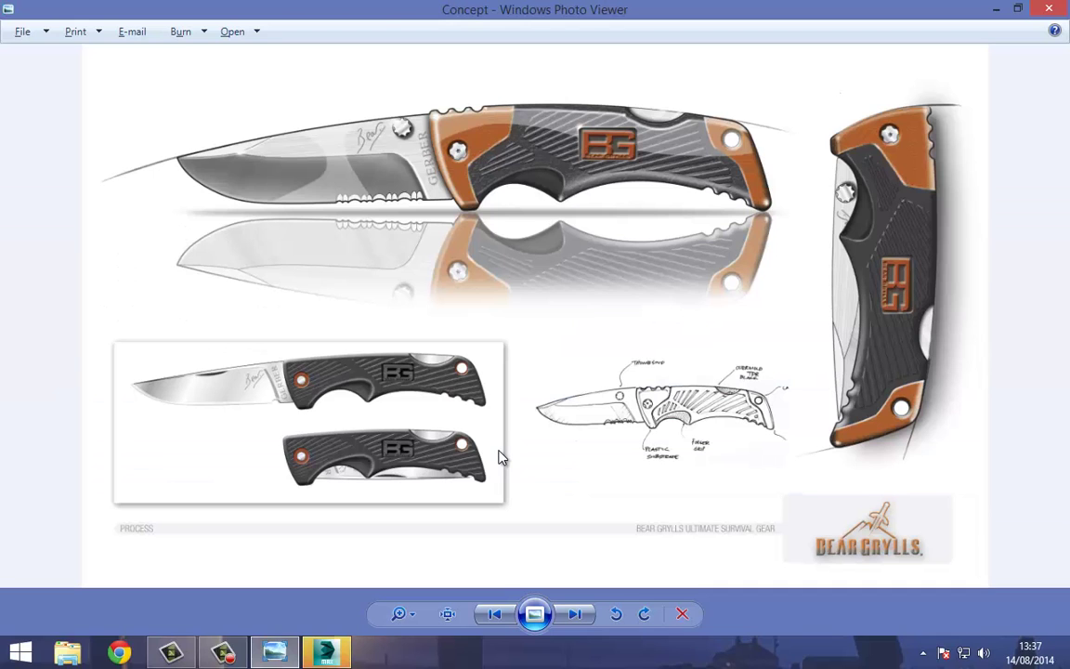
key(Left)
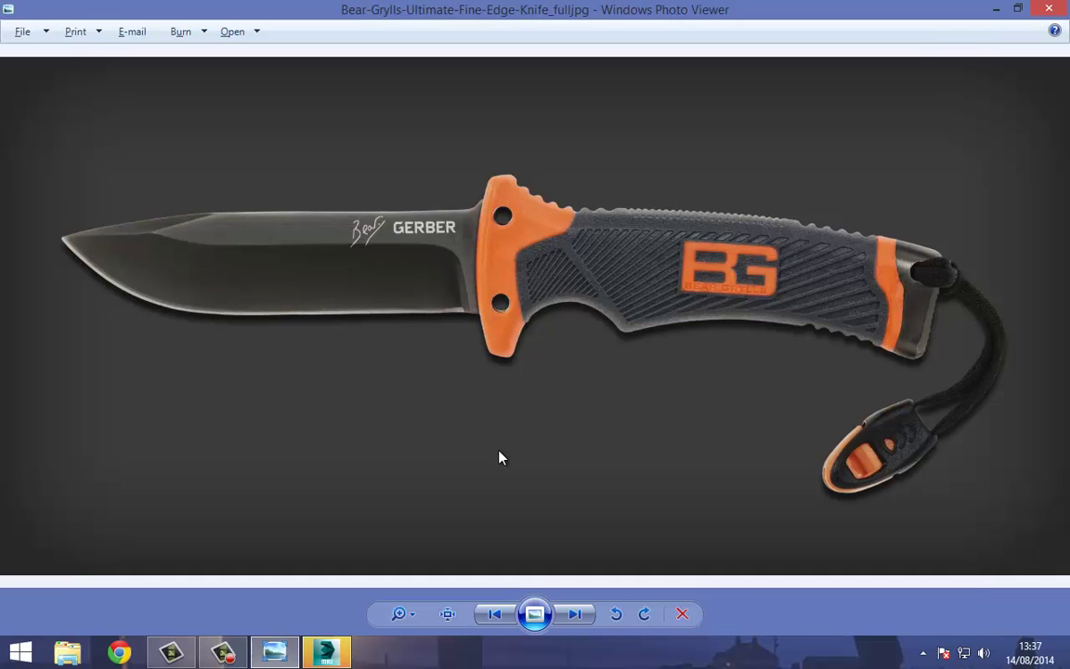
key(Left)
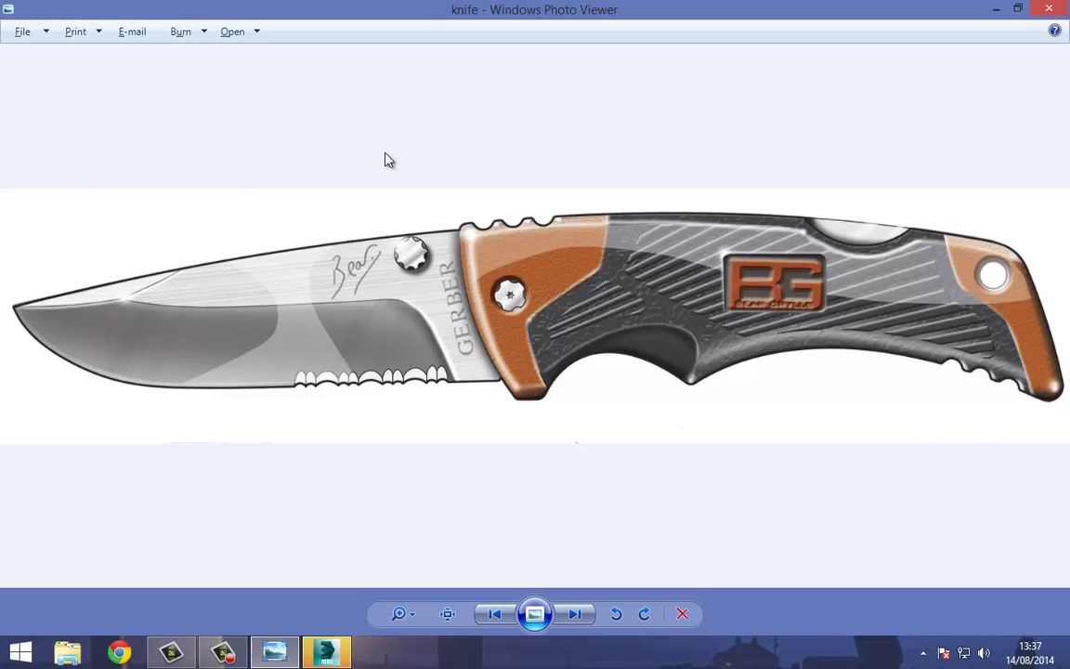
Step: Switch to 3ds Max and draw a plane about 107 units long and 271 units wide in the Front view
key(alt+Tab)
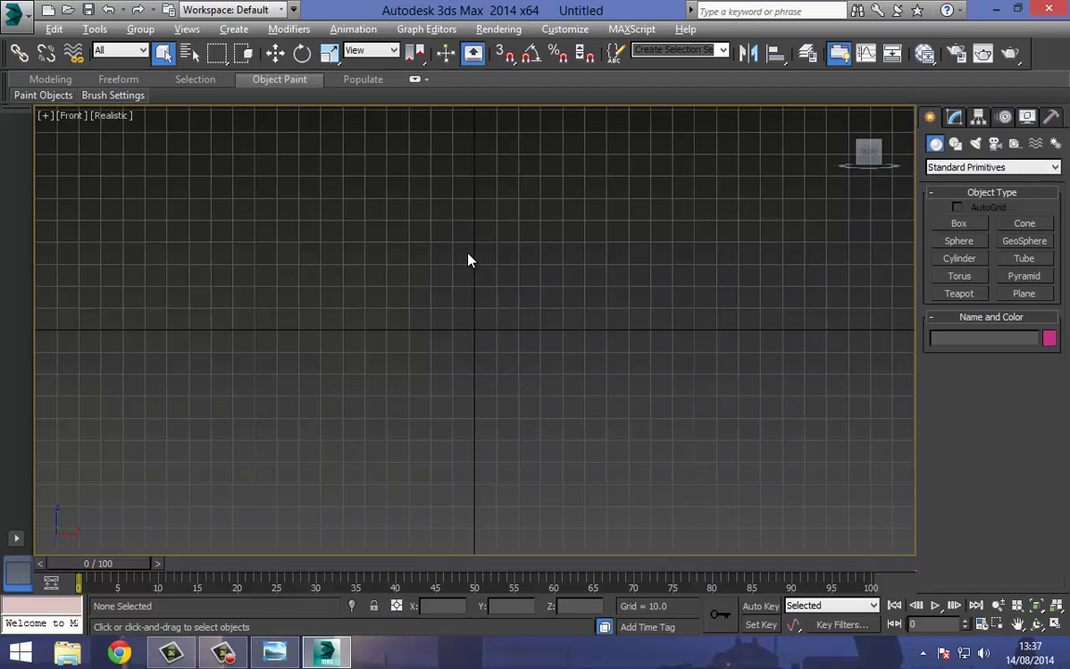
click(1023, 294)
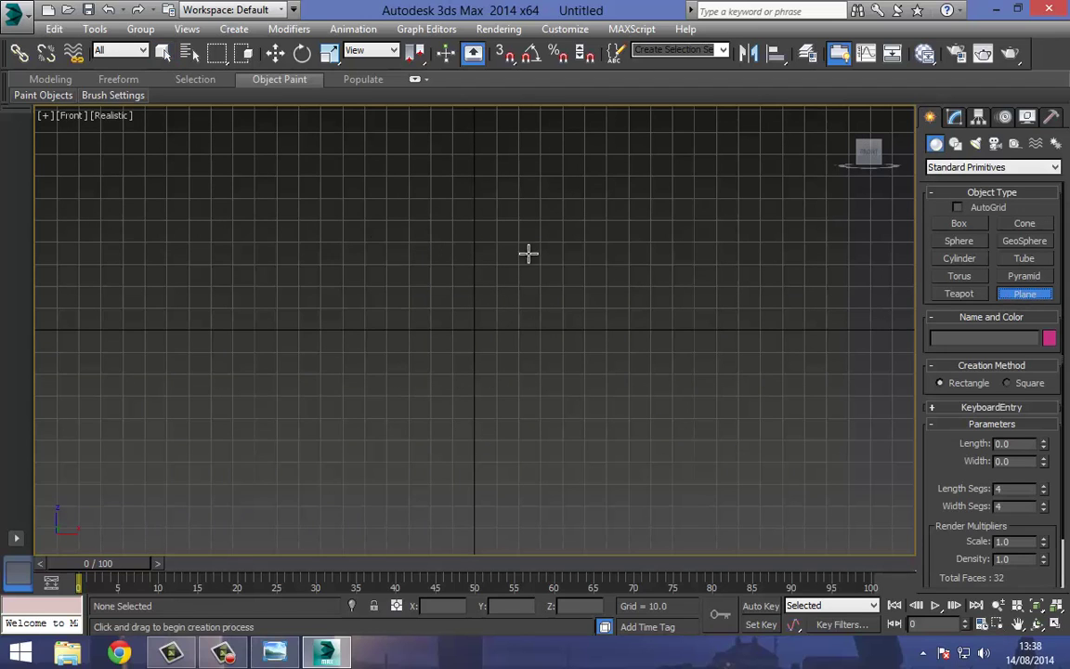
drag(213, 214, 810, 449)
Step: Move the plane to the world origin by zeroing its X and Z positions
click(275, 53)
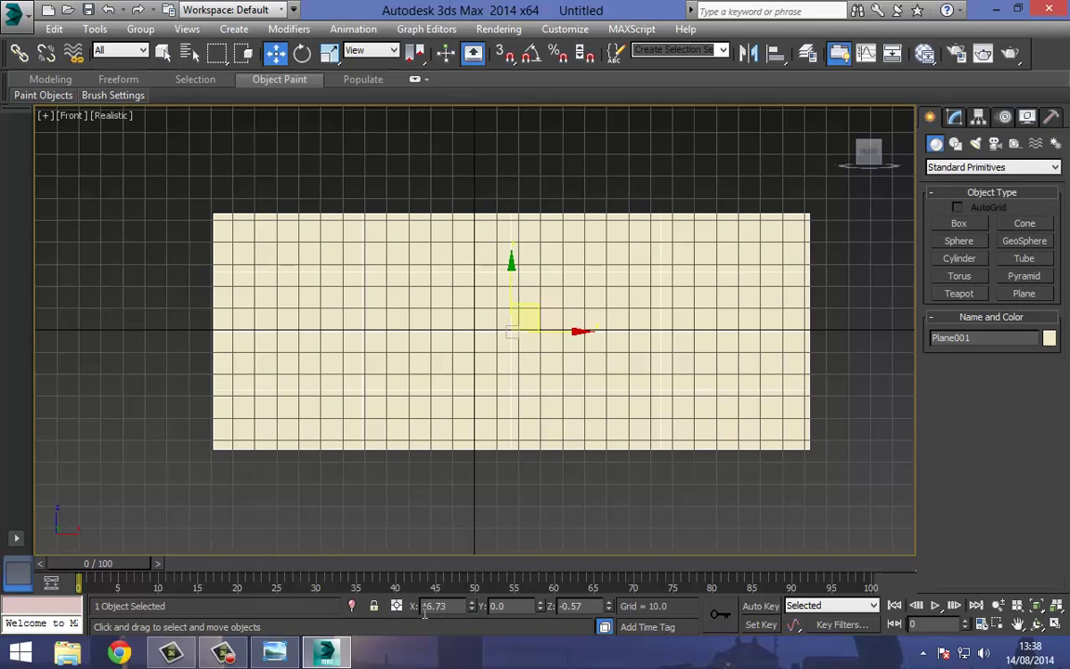
right_click(472, 610)
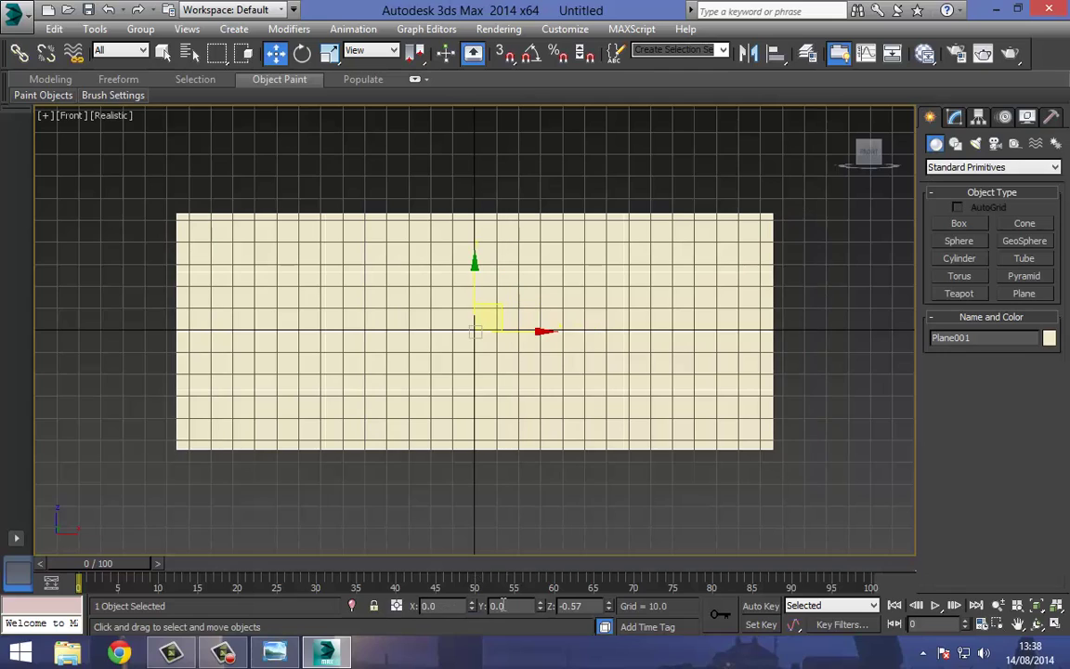
right_click(609, 606)
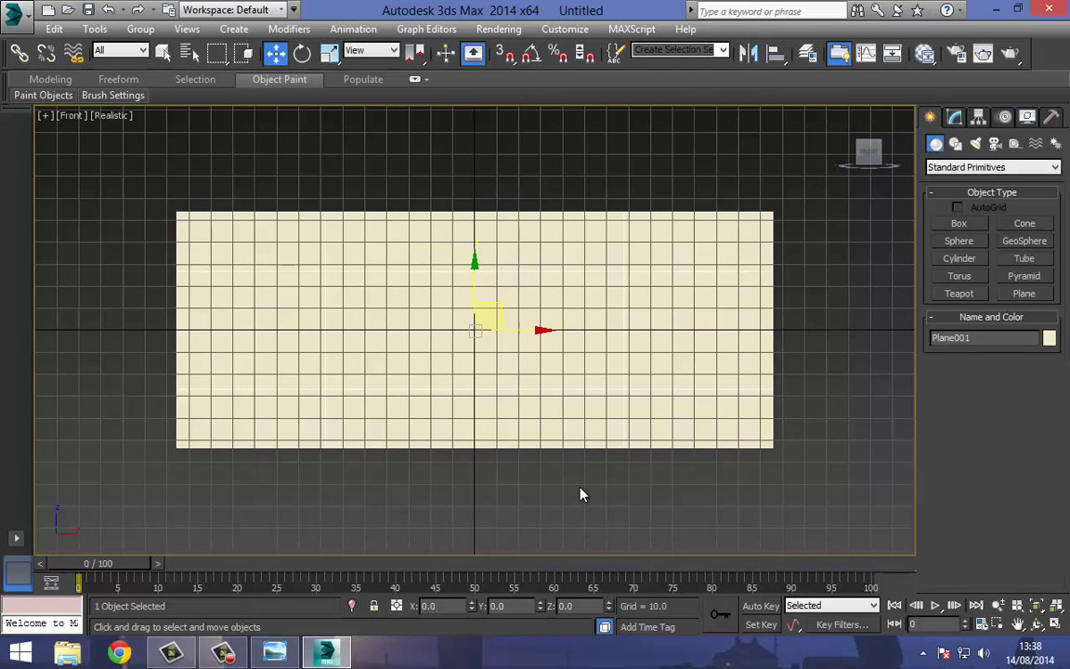
Step: Check the scene's Units Setup, keeping Generic Units as the display unit scale
click(566, 30)
click(589, 244)
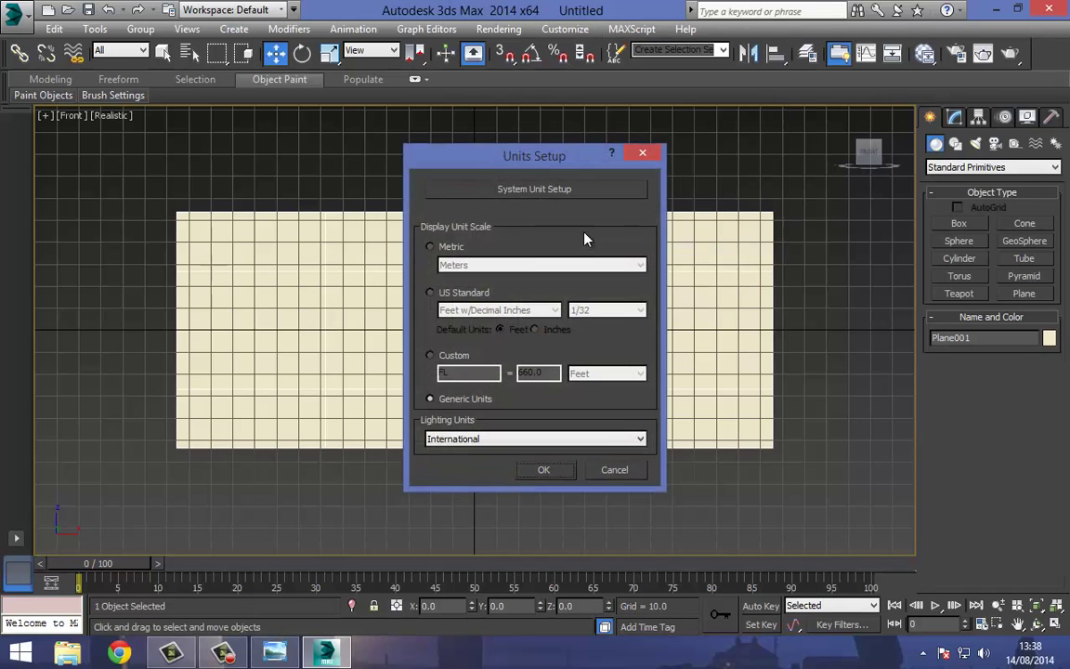
click(615, 470)
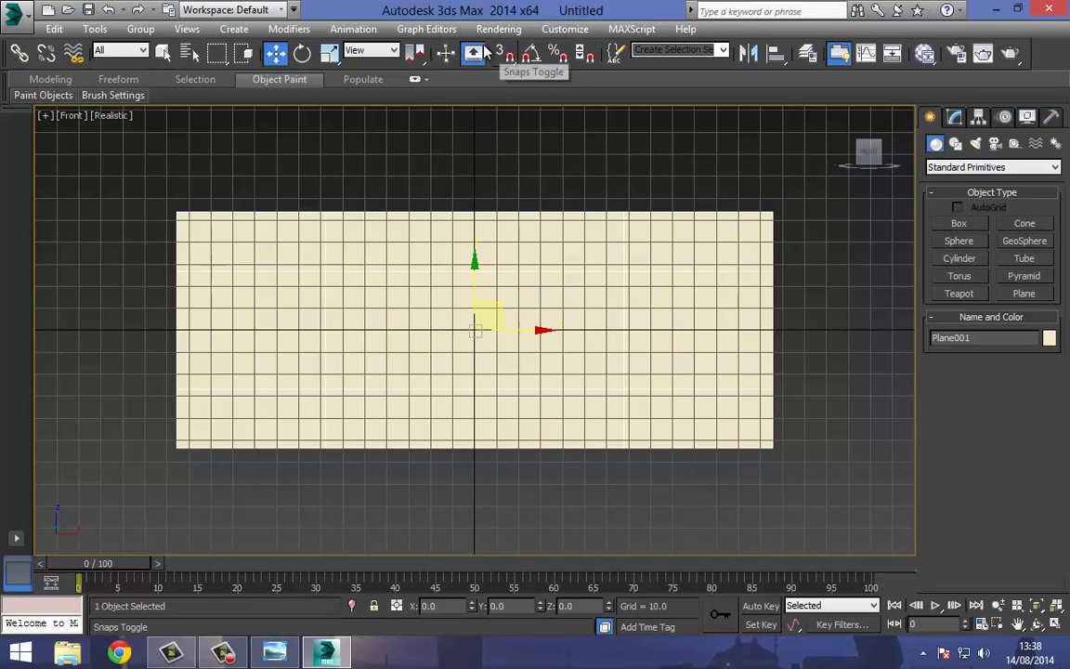
middle_drag(320, 208, 356, 208)
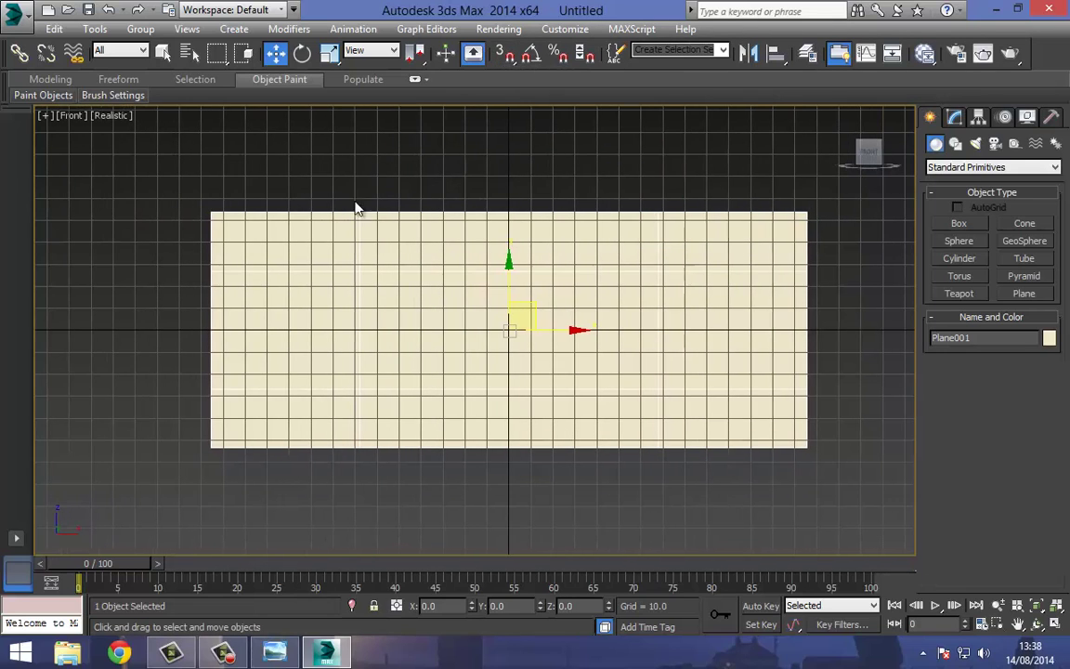
click(564, 29)
click(588, 245)
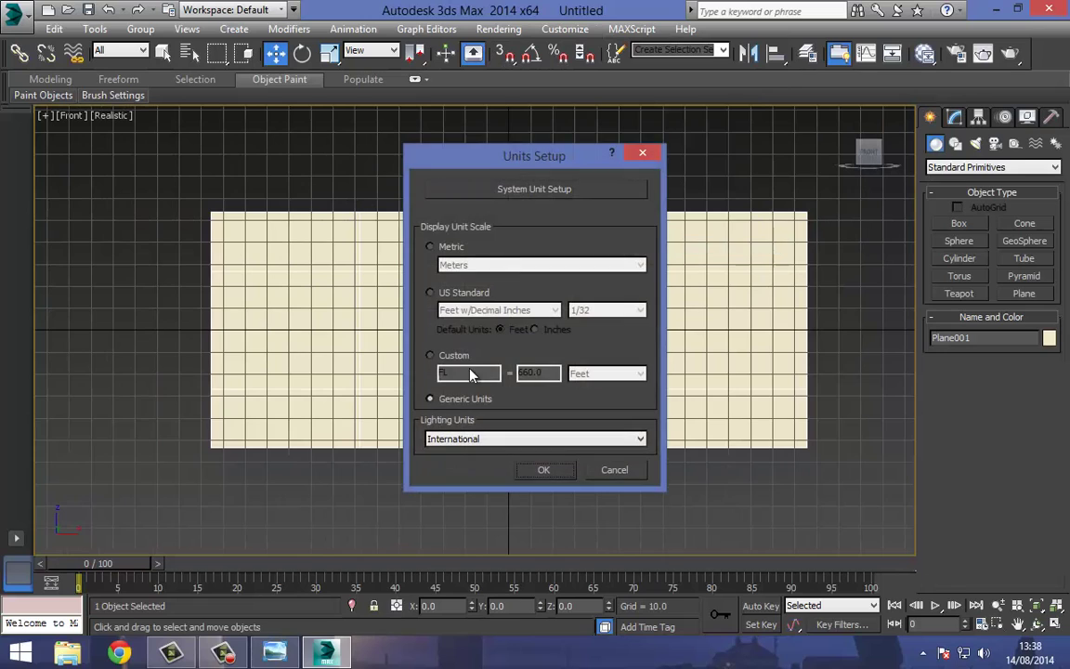
click(541, 471)
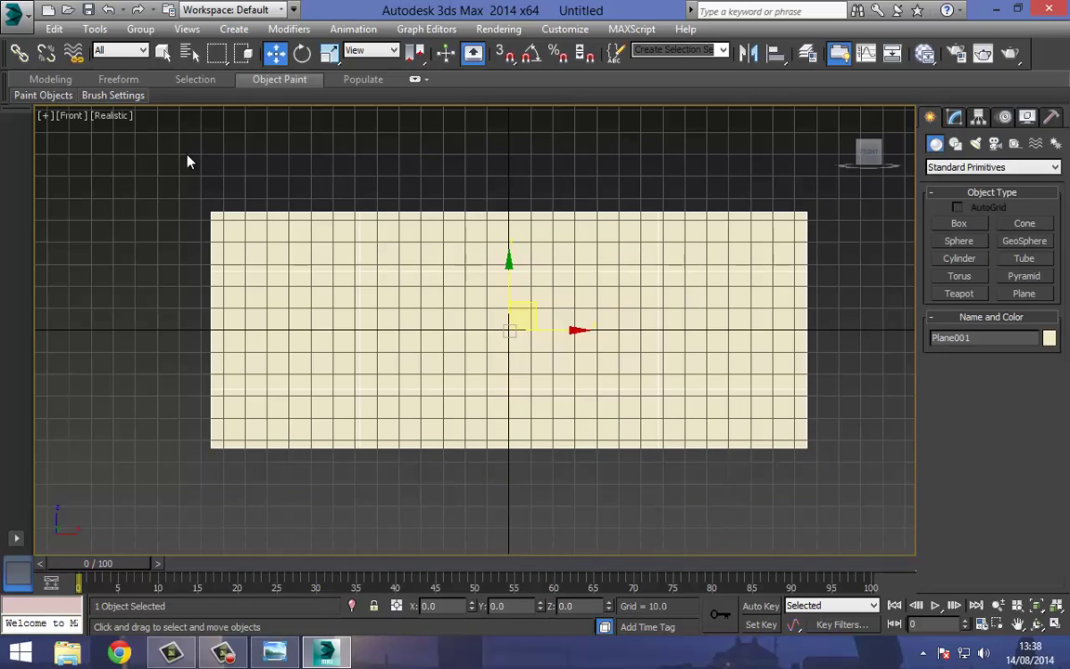
Step: Hide the viewport grid and reduce the plane's length and width segments to 1 each
key(g)
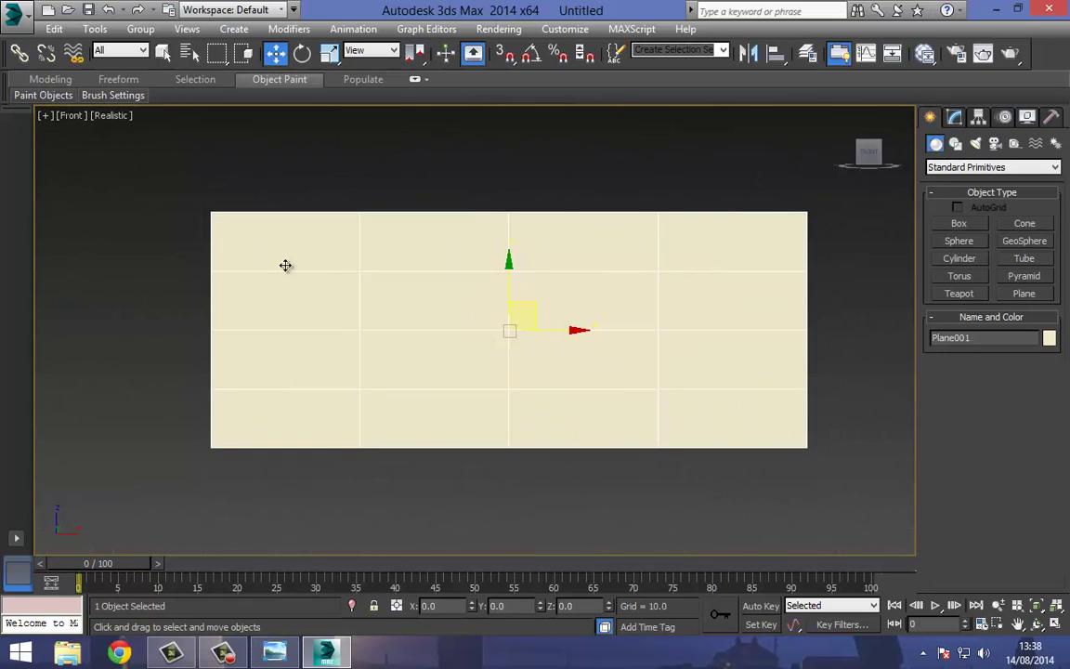
click(954, 127)
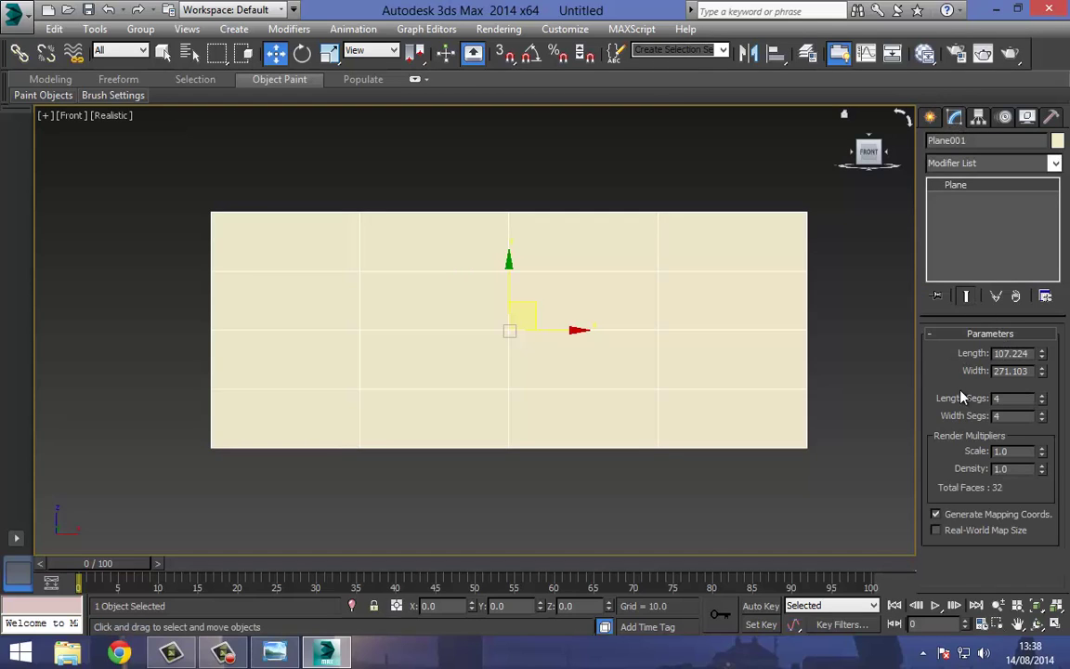
right_click(1041, 400)
right_click(1042, 418)
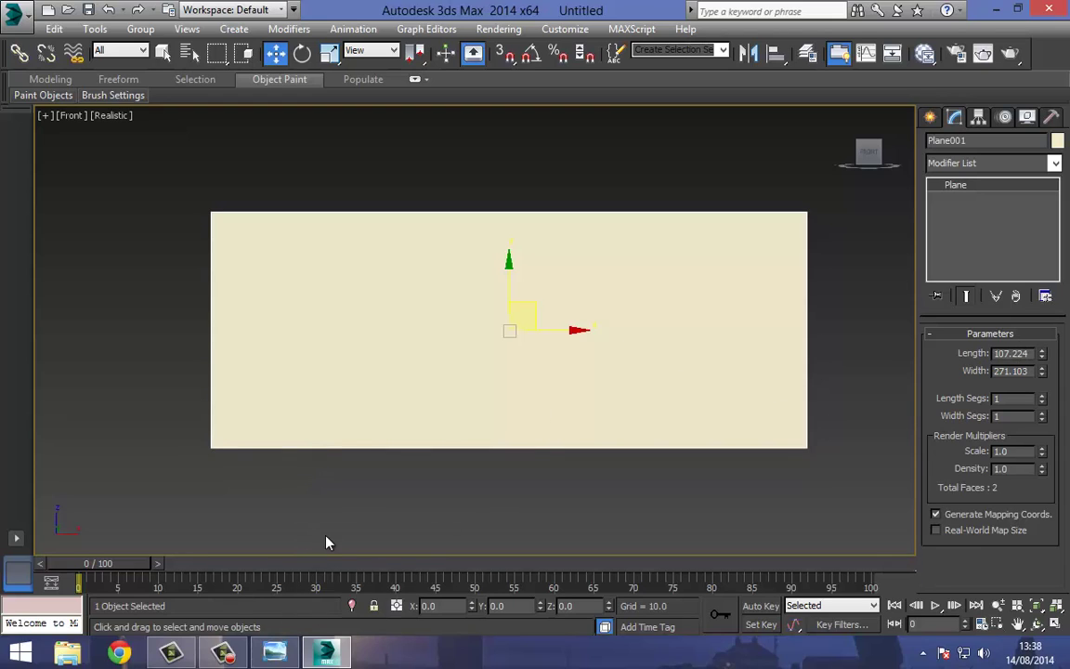
Step: Set the plane's length to 382 and its width to 1604
click(1017, 352)
text(382)
key(Tab)
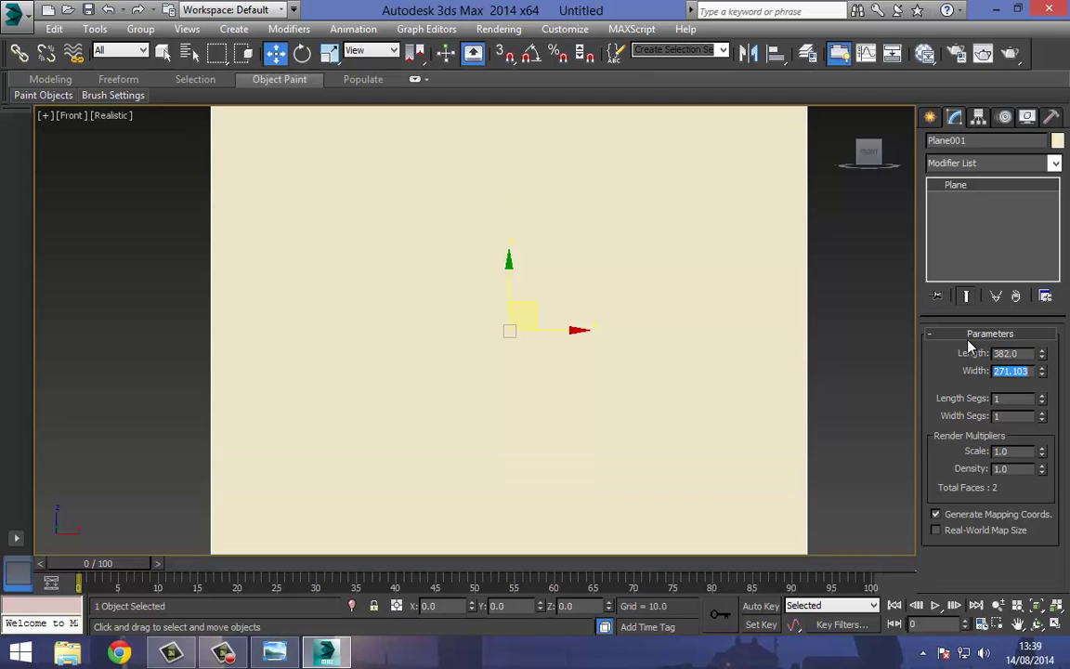
text(1604)
key(Return)
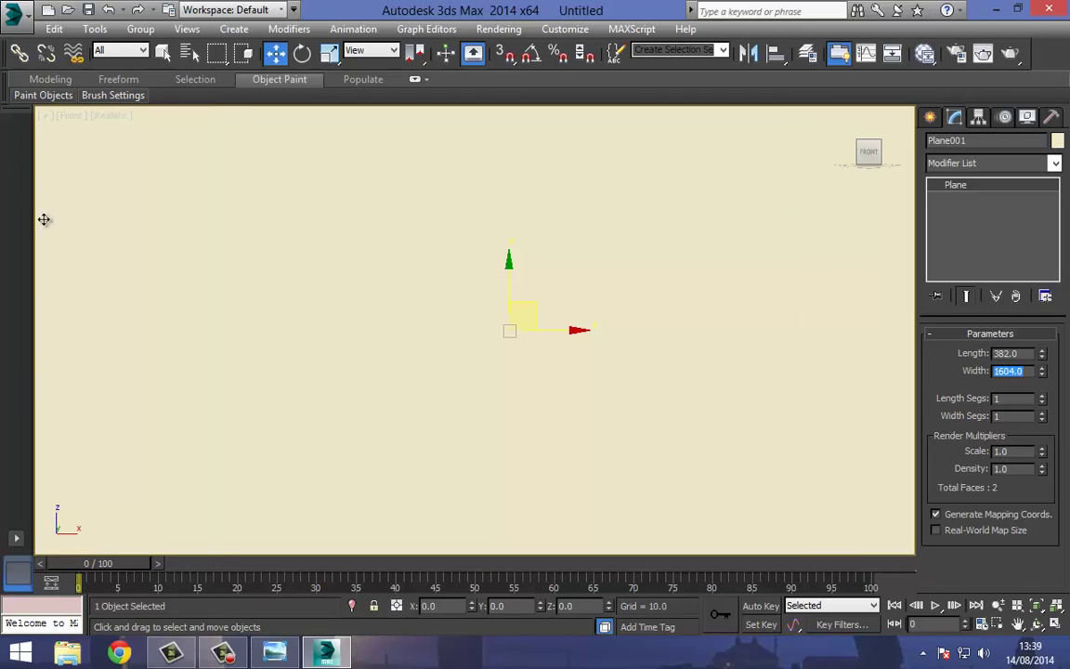
scroll(366, 316, down, 5)
middle_drag(375, 308, 459, 359)
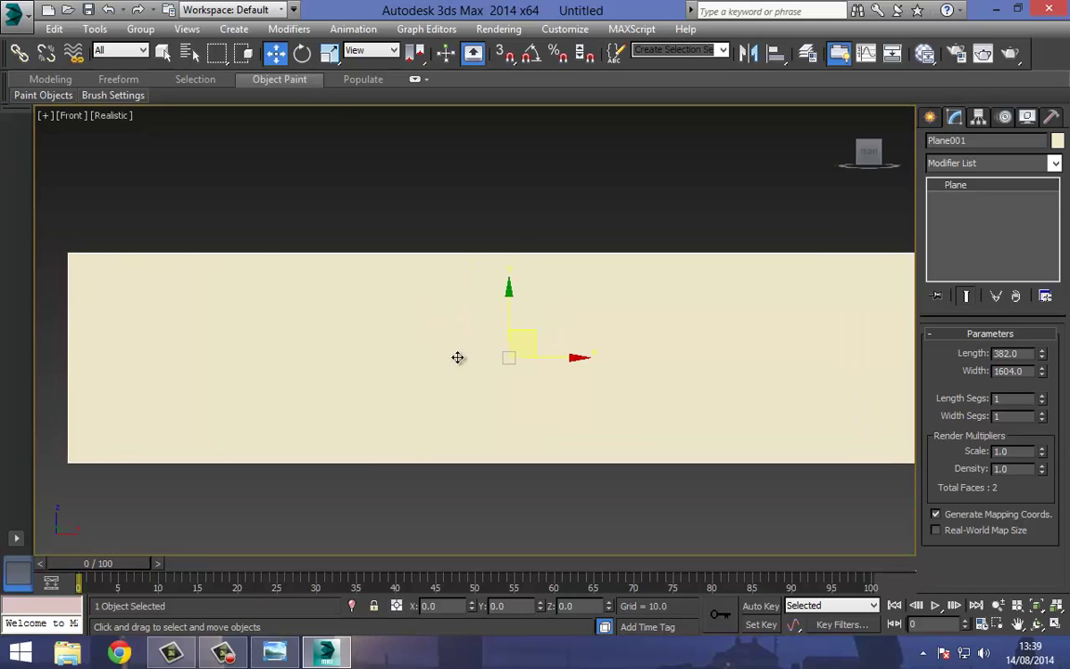
middle_drag(316, 413, 322, 391)
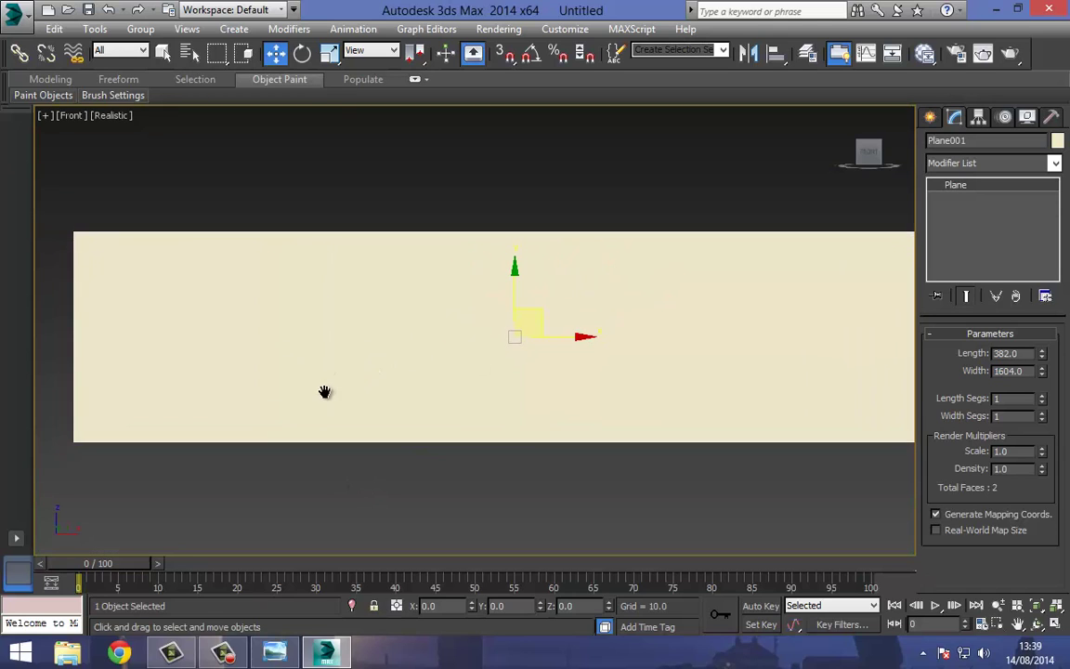
Step: Check the pixel width and height of the knife image in its file properties
click(281, 660)
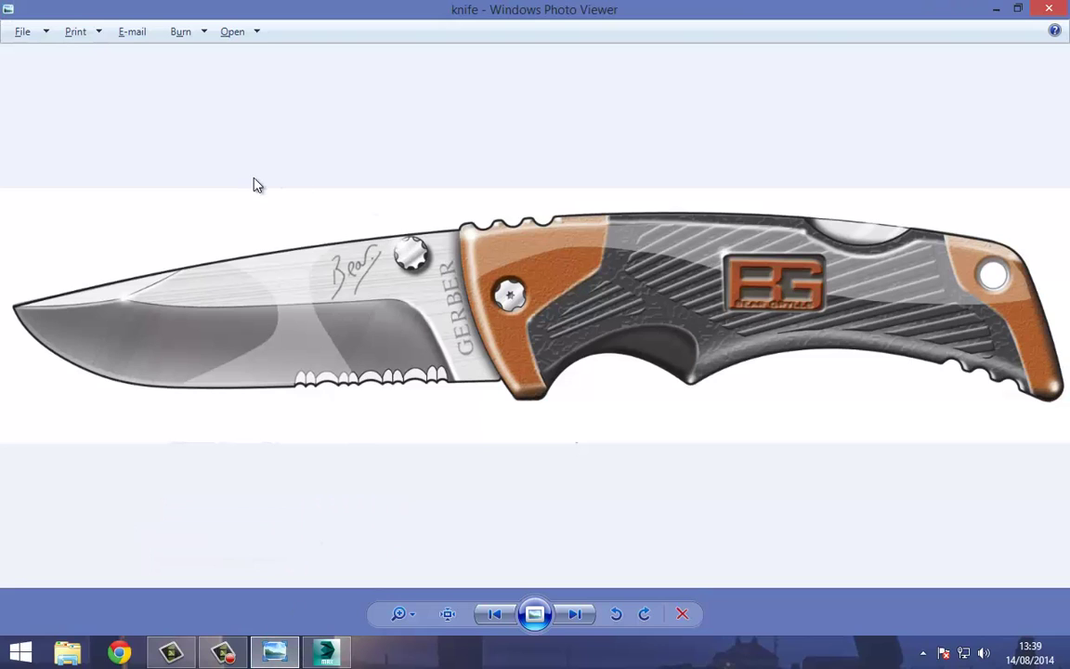
right_click(316, 251)
click(384, 415)
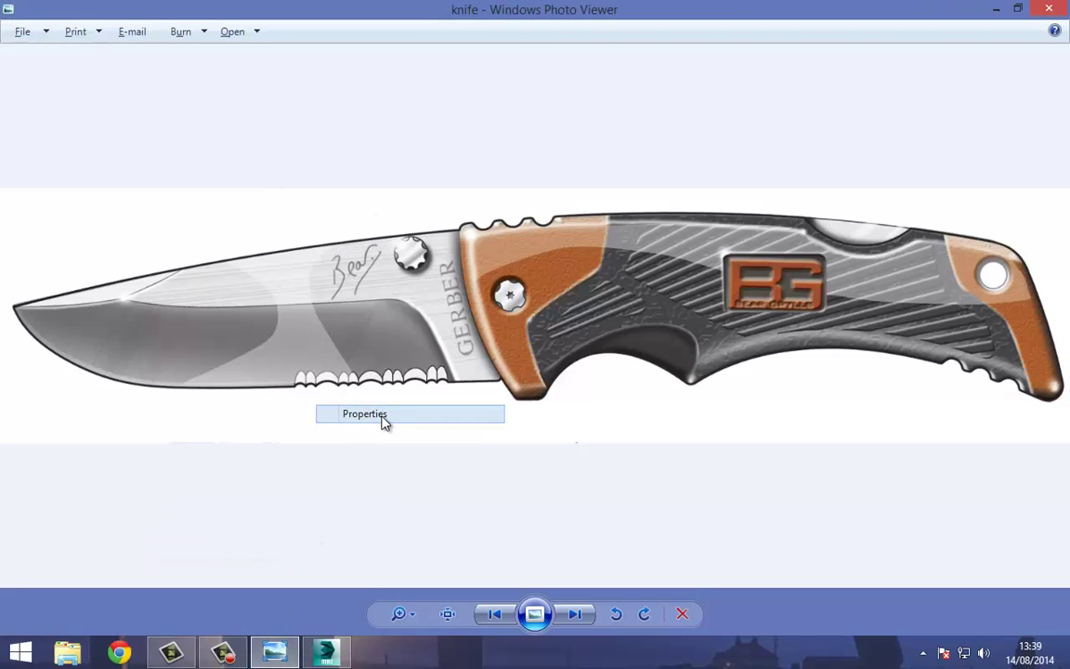
drag(471, 206, 365, 91)
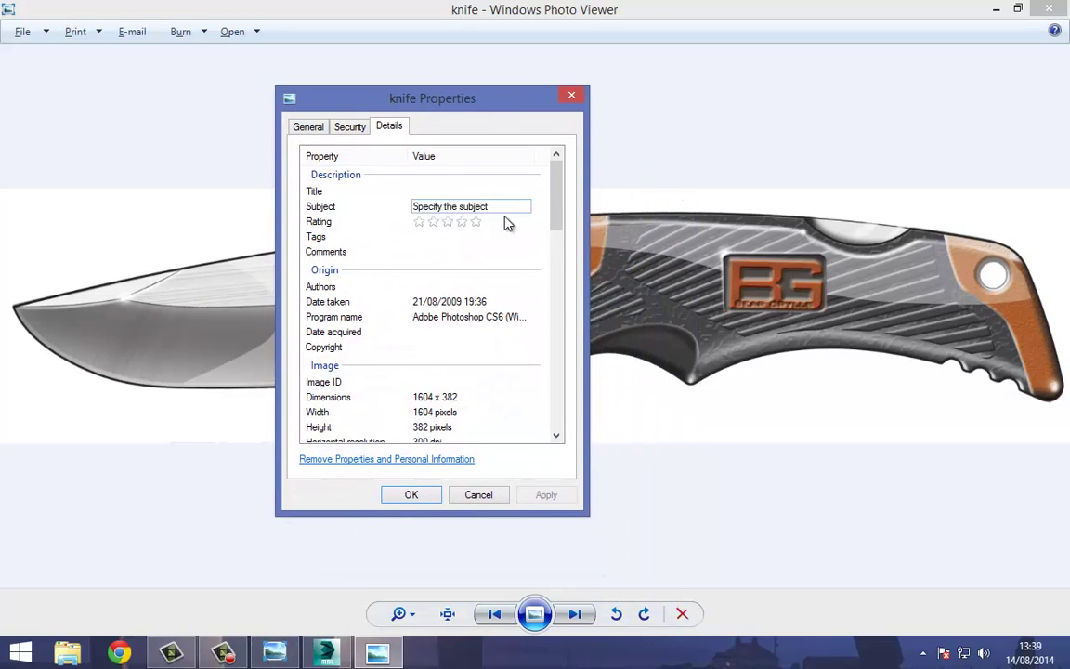
drag(557, 210, 554, 267)
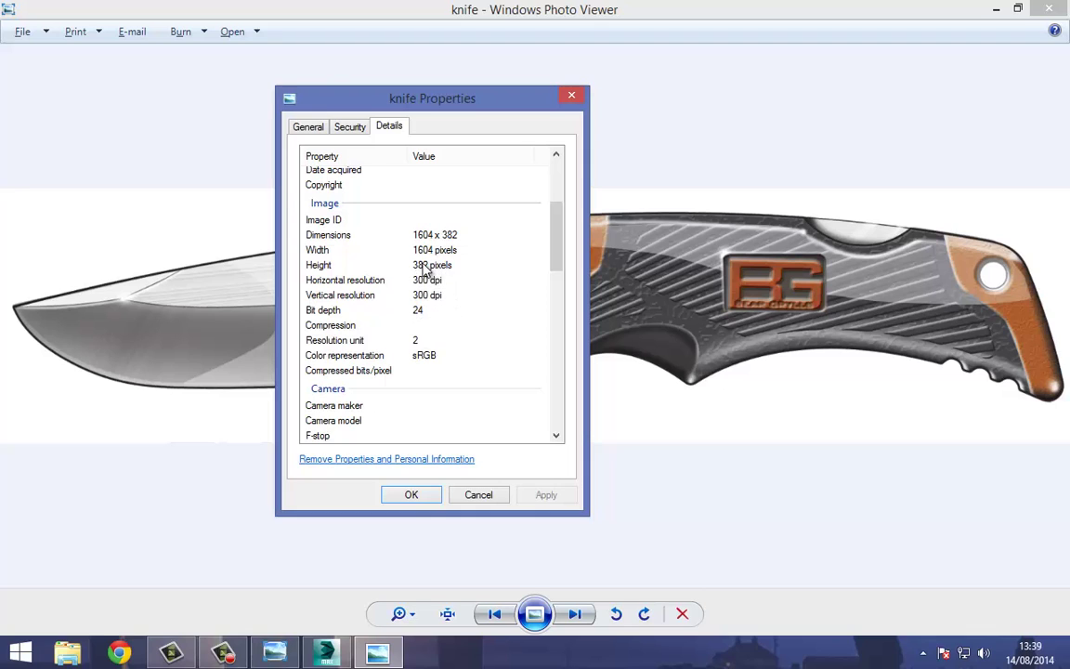
click(479, 494)
Step: Return to 3ds Max and add a Standard material node in the maximized Slate Material Editor
click(325, 652)
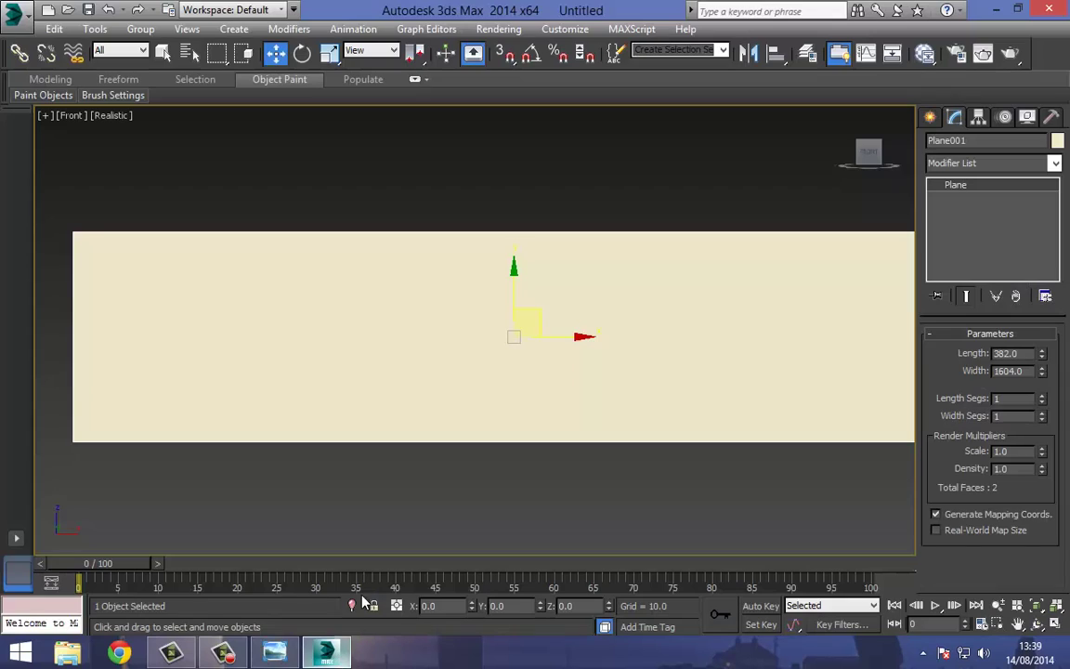
scroll(492, 321, down, 3)
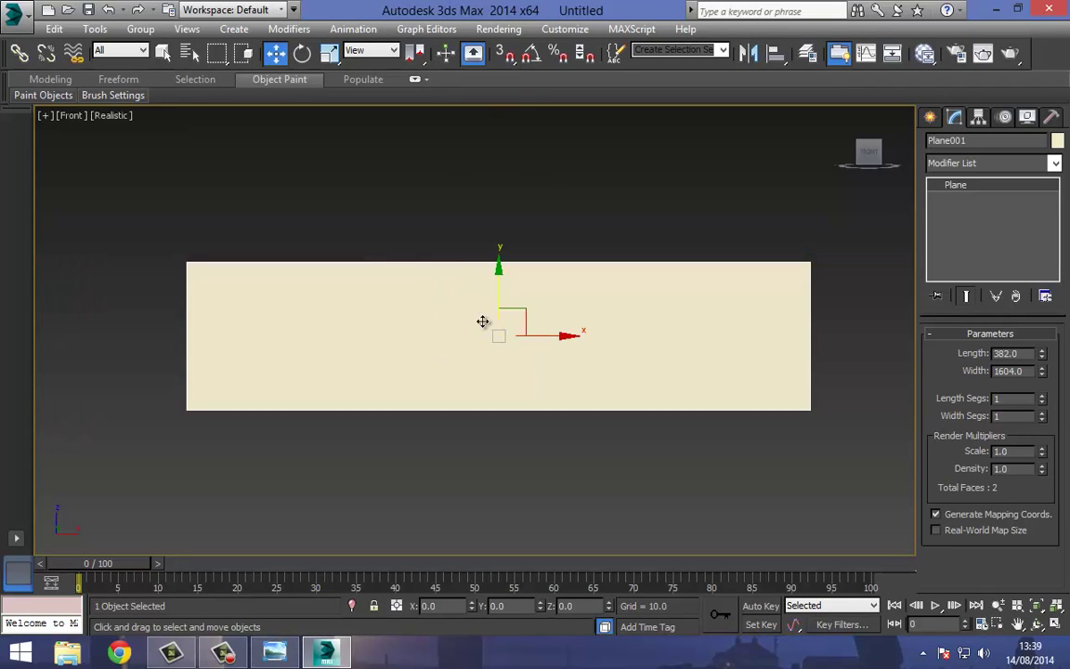
middle_drag(430, 348, 428, 381)
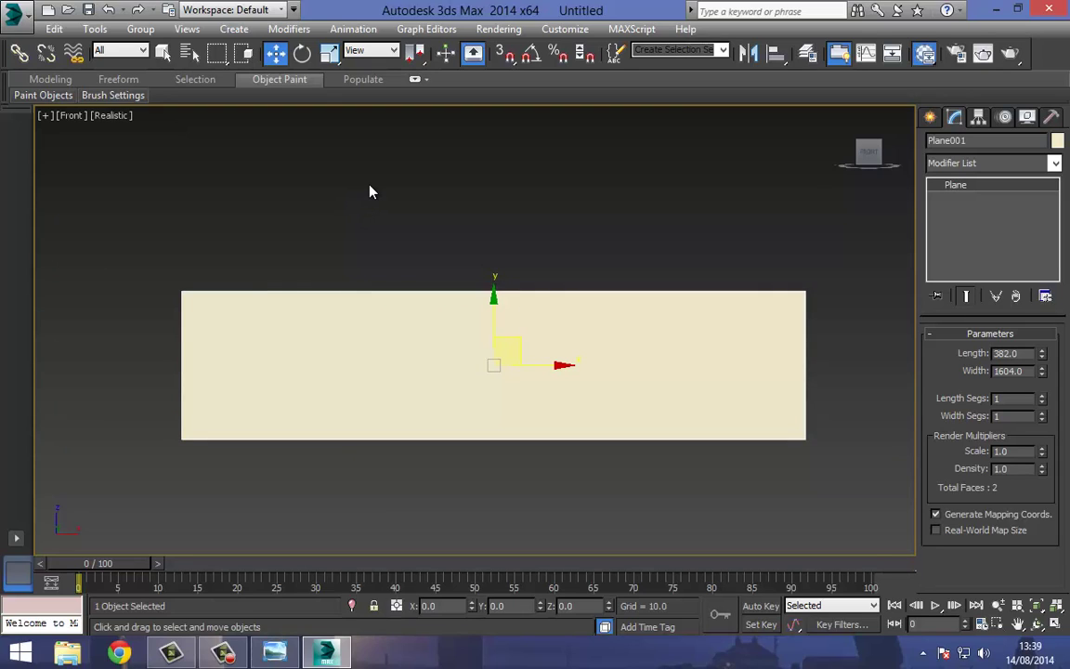
key(m)
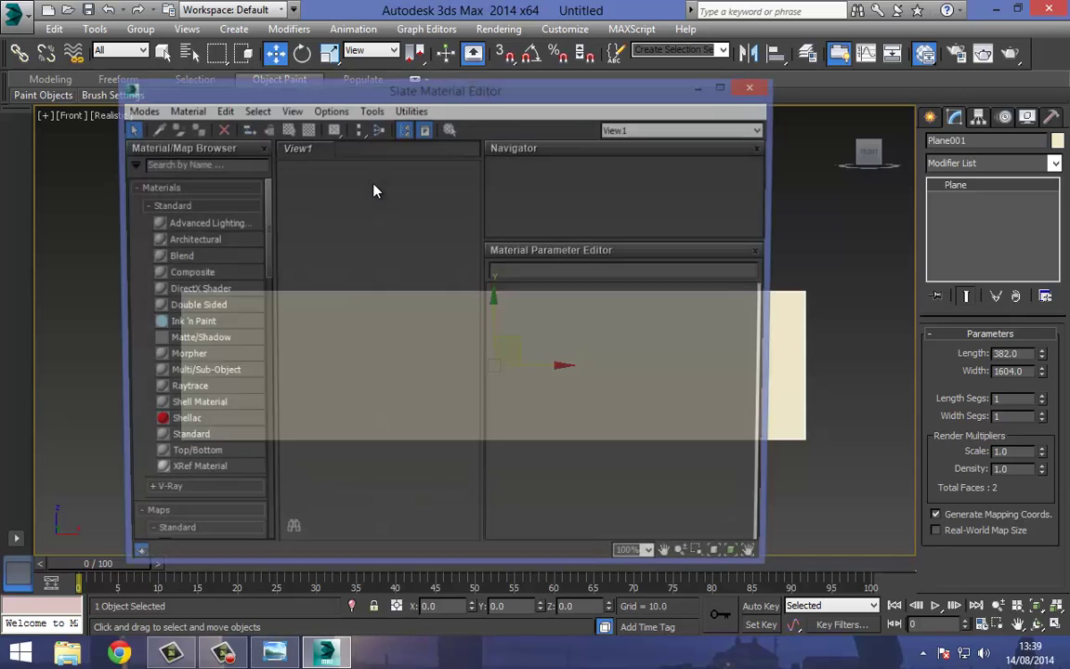
drag(346, 89, 358, 1)
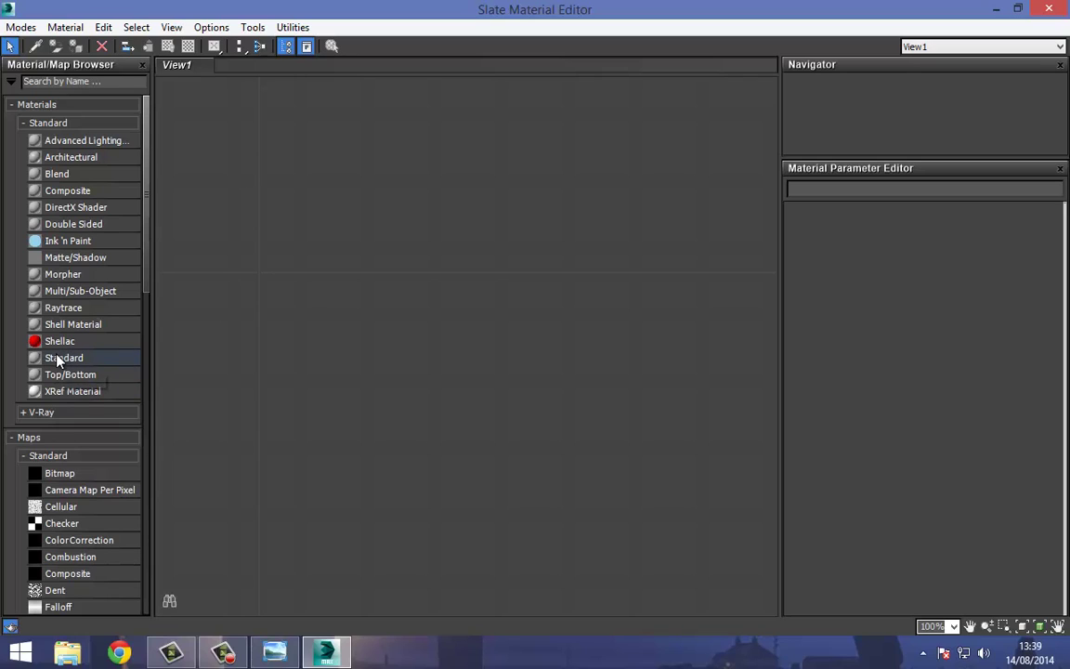
drag(61, 360, 305, 273)
drag(492, 173, 493, 173)
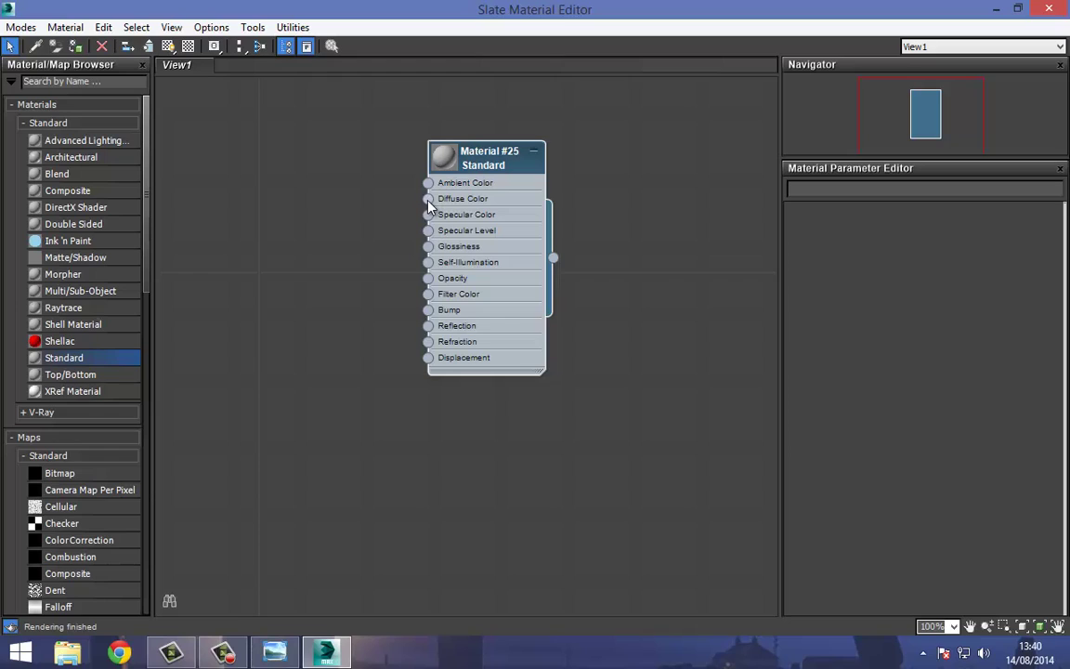
Step: Connect a Bitmap map to the Standard material's Diffuse Color, loading the knife image from the Desktop
drag(427, 201, 394, 206)
drag(327, 217, 263, 229)
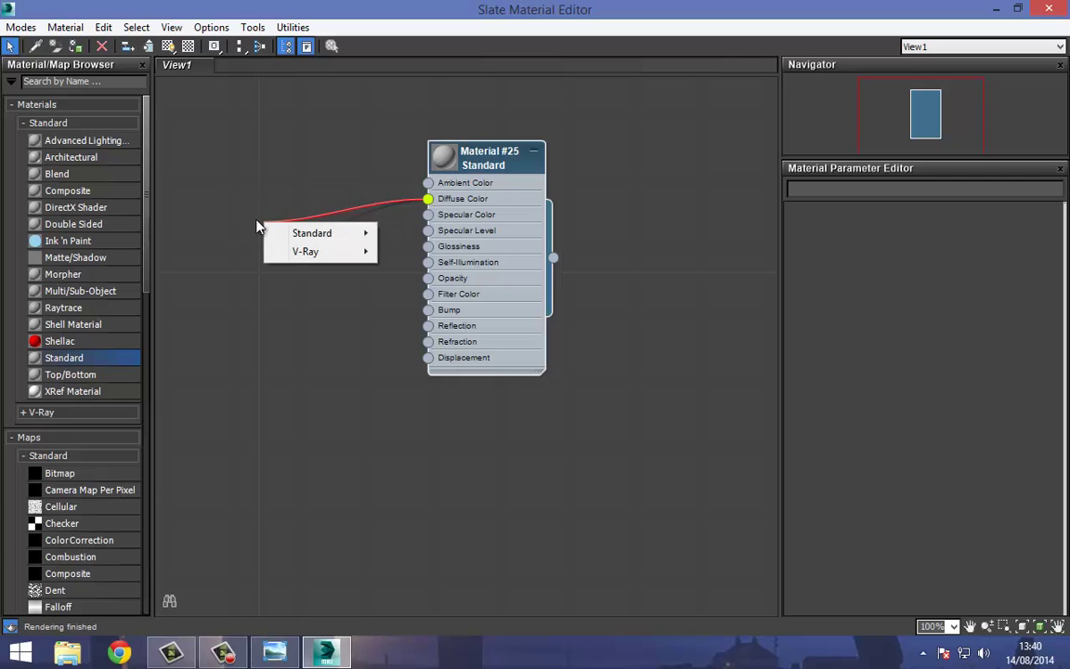
mouse_move(305, 235)
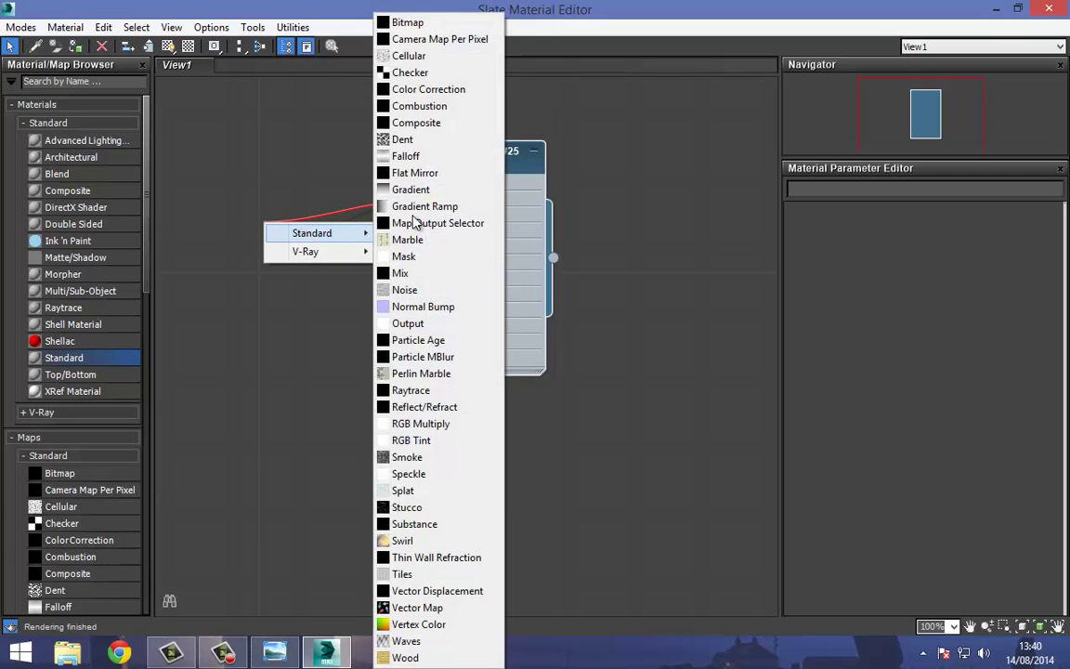
click(423, 25)
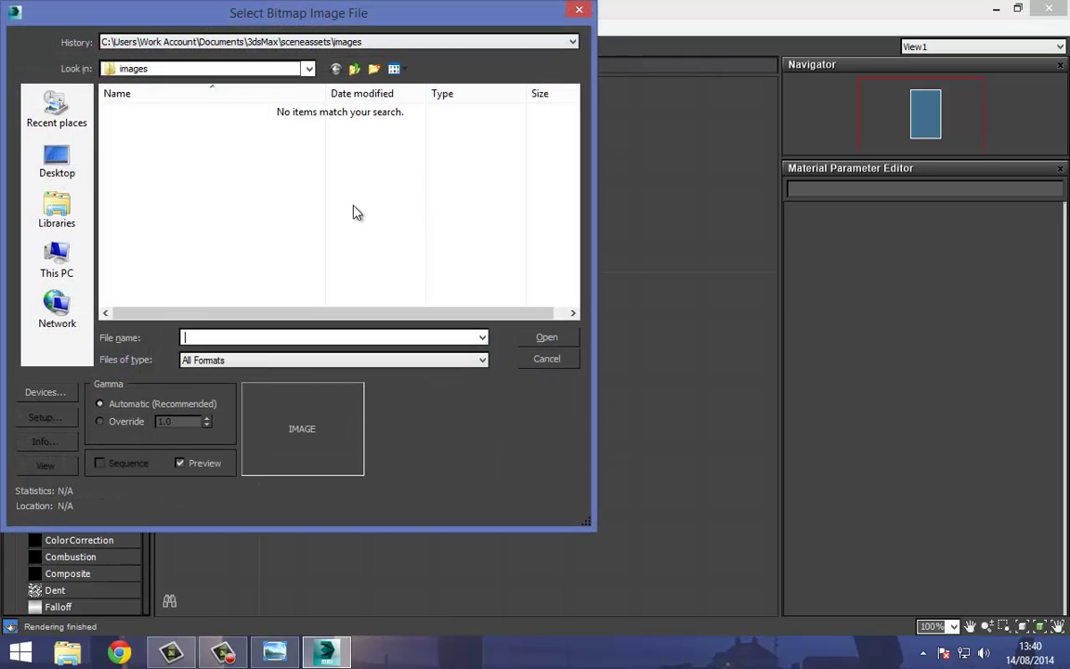
click(56, 158)
scroll(516, 176, down, 1)
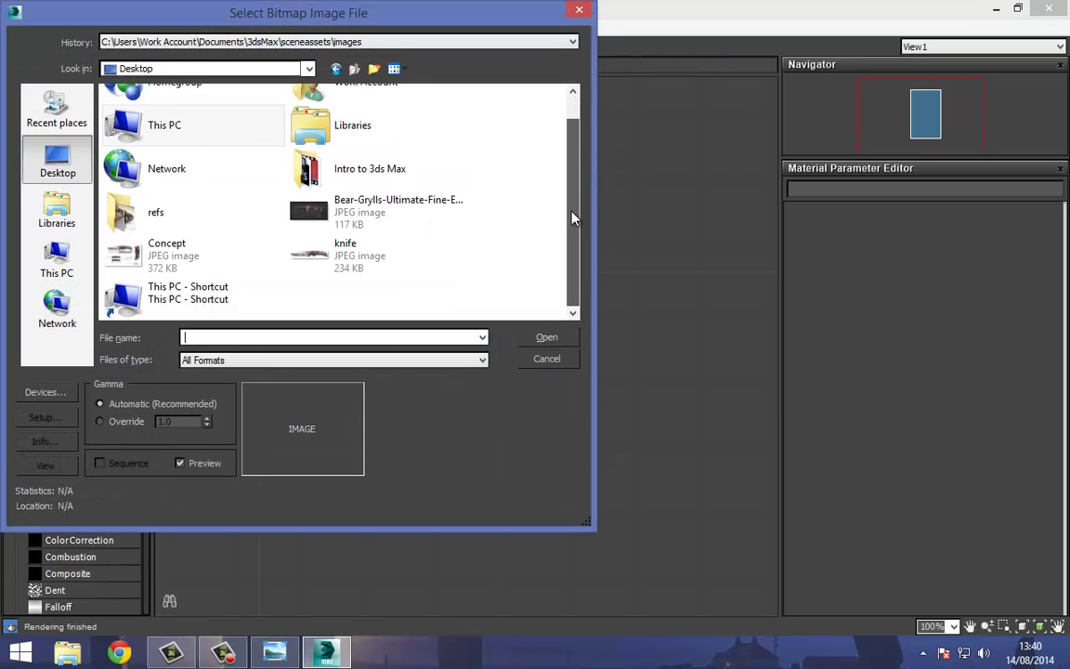
double_click(314, 262)
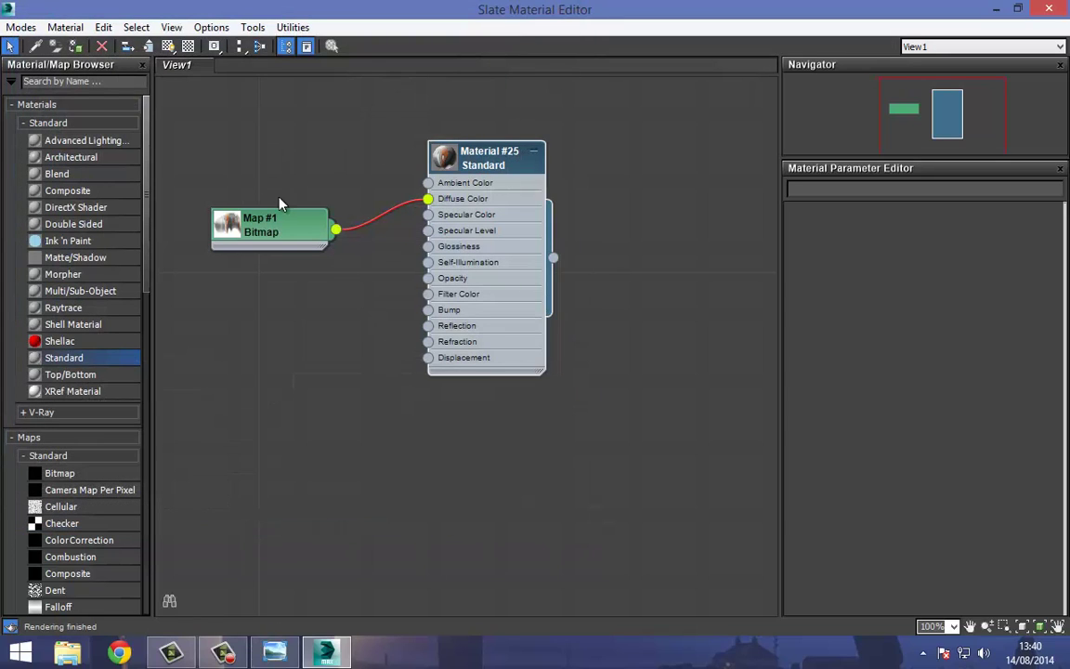
Step: Open the Standard material's parameters and set its self-illumination to 100
right_click(479, 156)
right_click(475, 152)
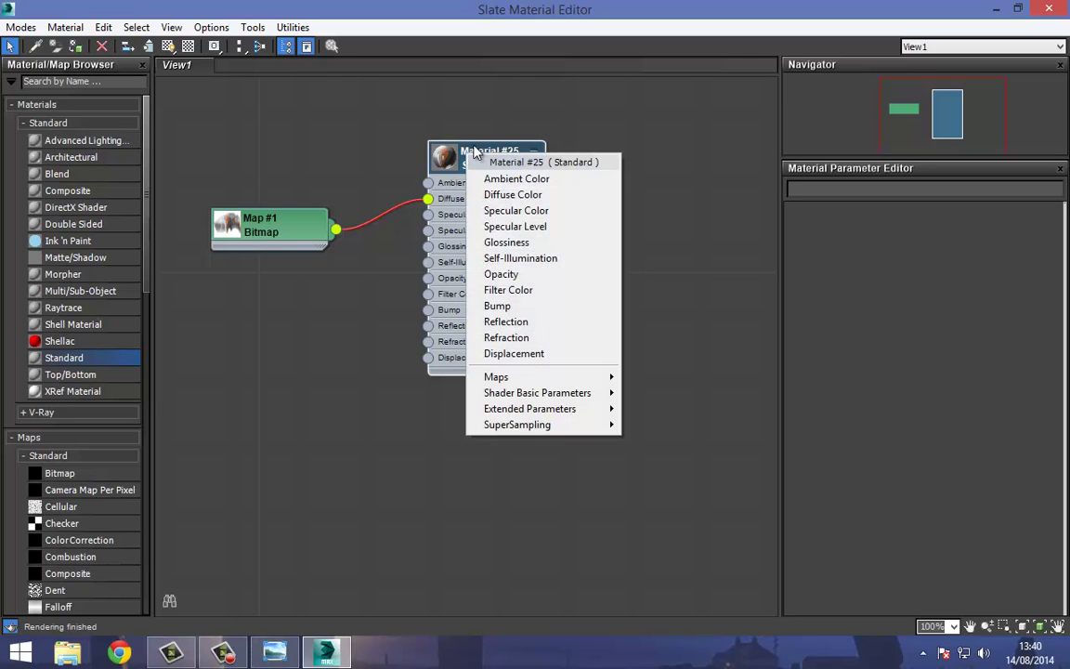
right_click(540, 123)
double_click(500, 178)
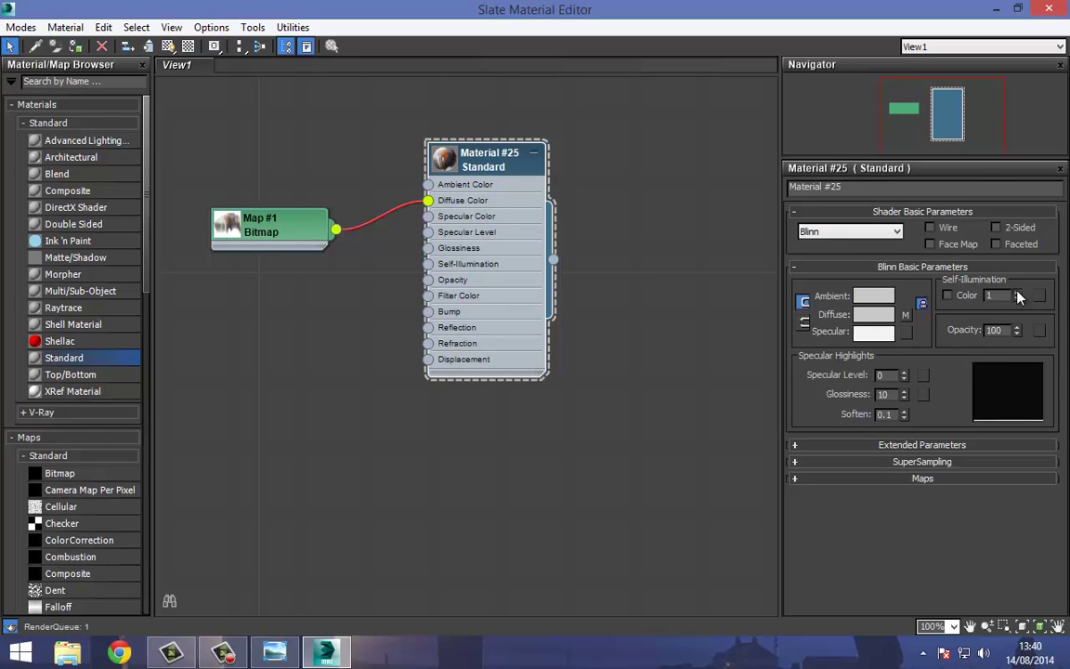
drag(1020, 297, 1019, 242)
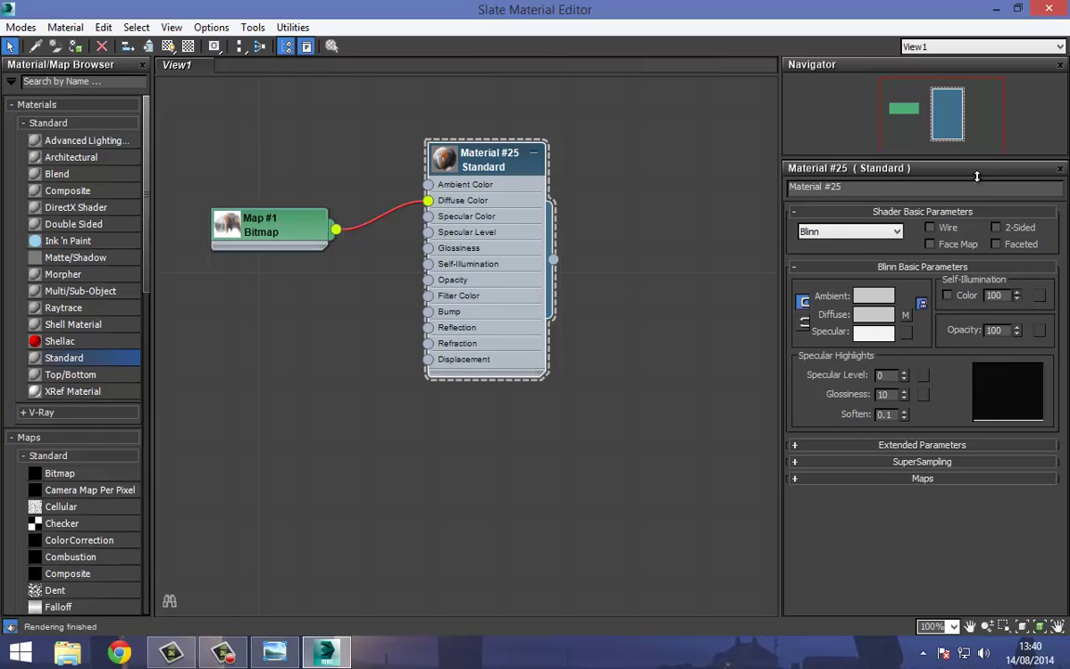
Step: Assign the knife material to the reference plane with its map shown in the viewport, and close the Slate Material Editor
double_click(437, 7)
drag(436, 9, 797, 116)
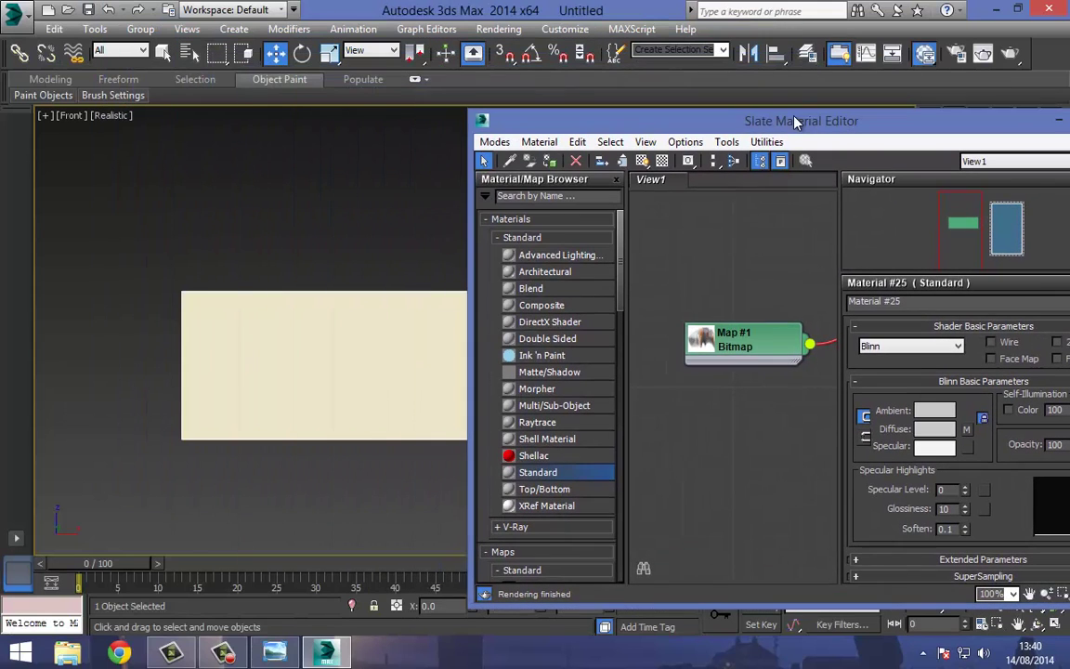
middle_drag(369, 232, 284, 186)
drag(263, 222, 434, 553)
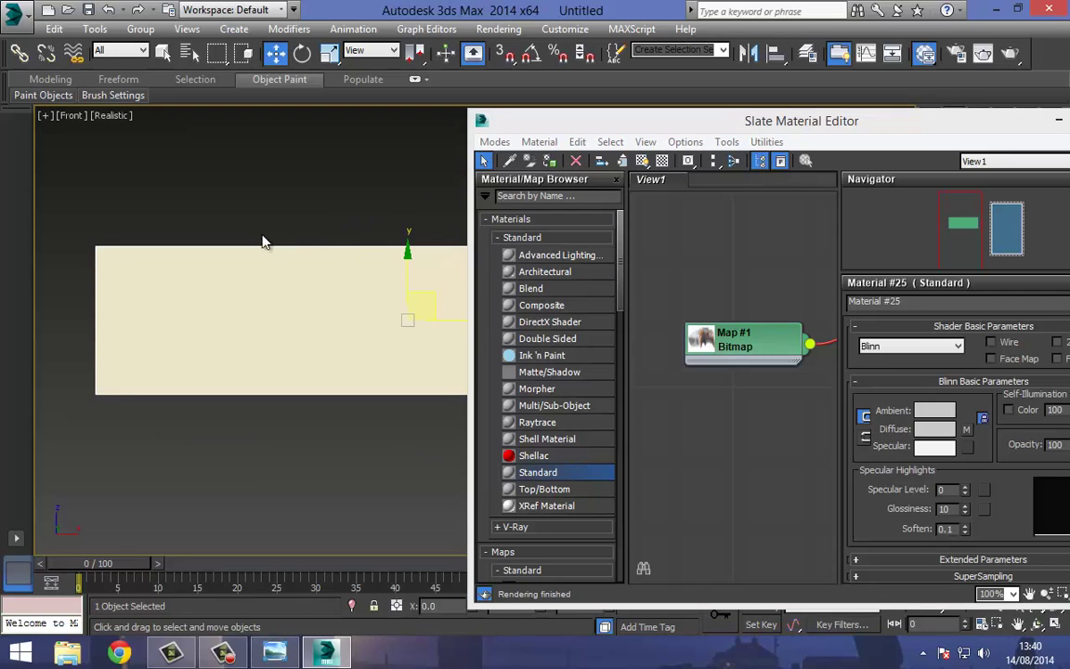
click(550, 162)
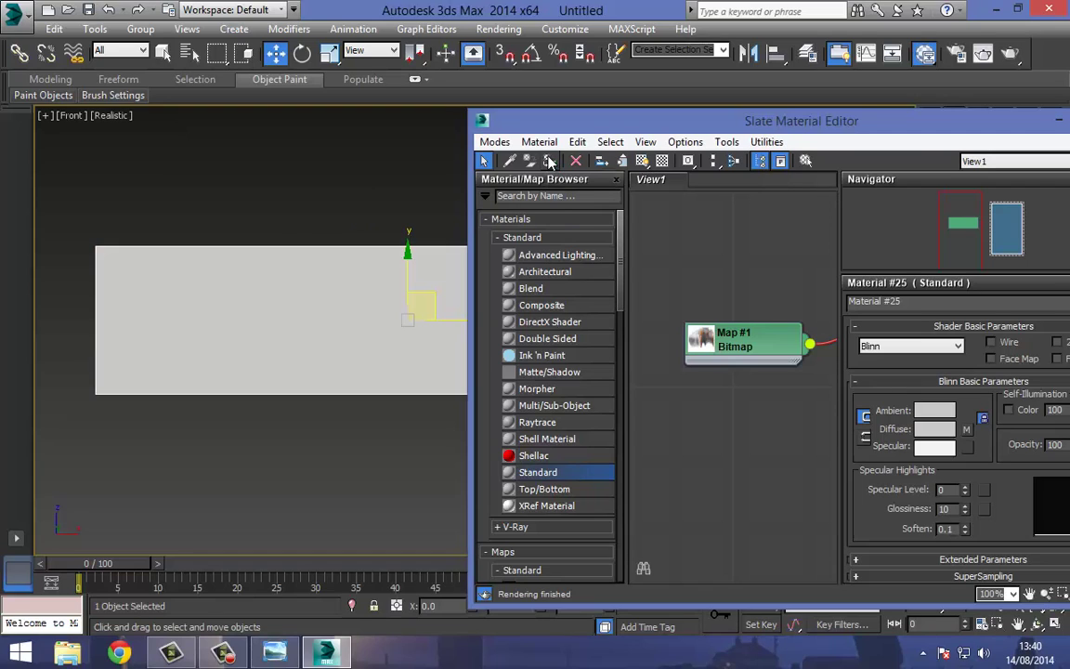
click(641, 162)
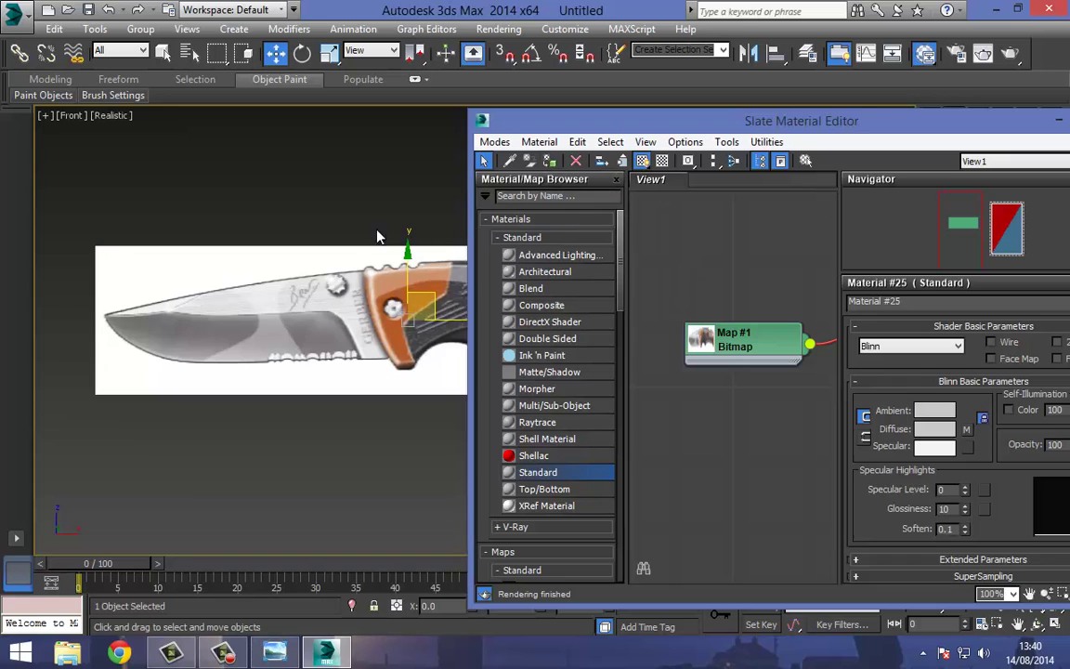
scroll(291, 206, down, 4)
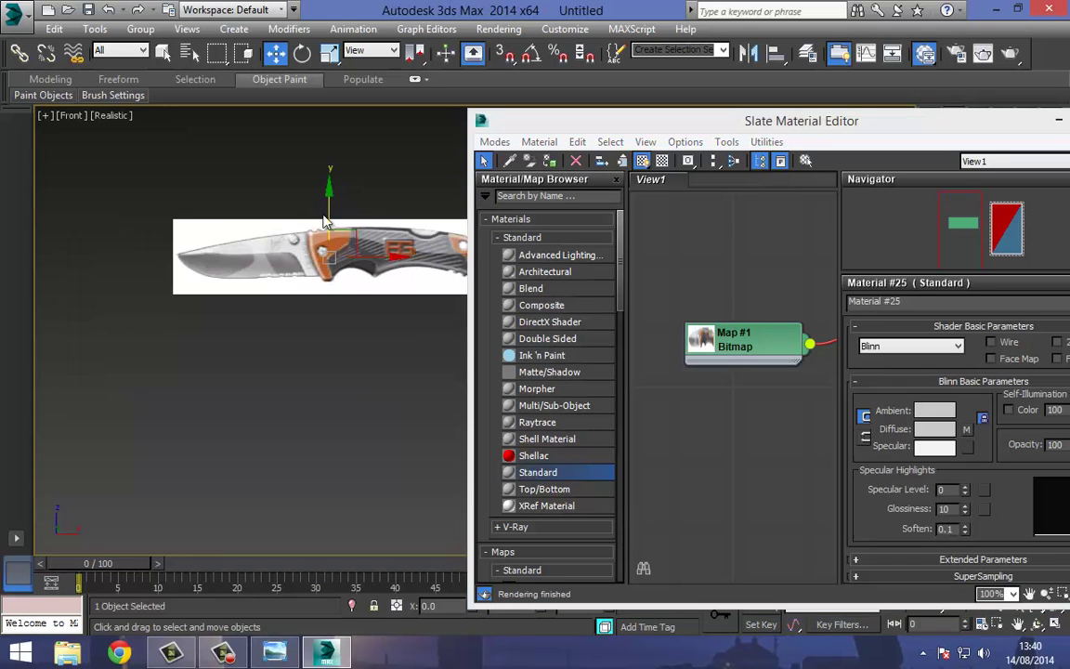
scroll(326, 222, up, 5)
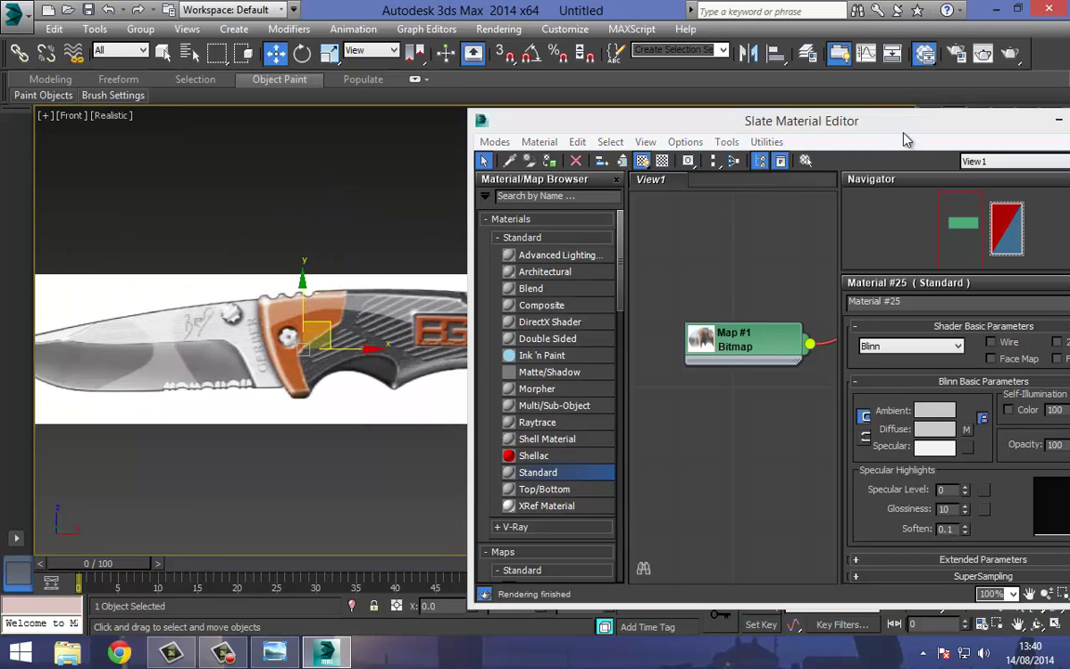
drag(908, 124, 597, 119)
click(801, 112)
Step: Switch to an angled Perspective view and move the reference plane back along Y to about 491
key(p)
key(e)
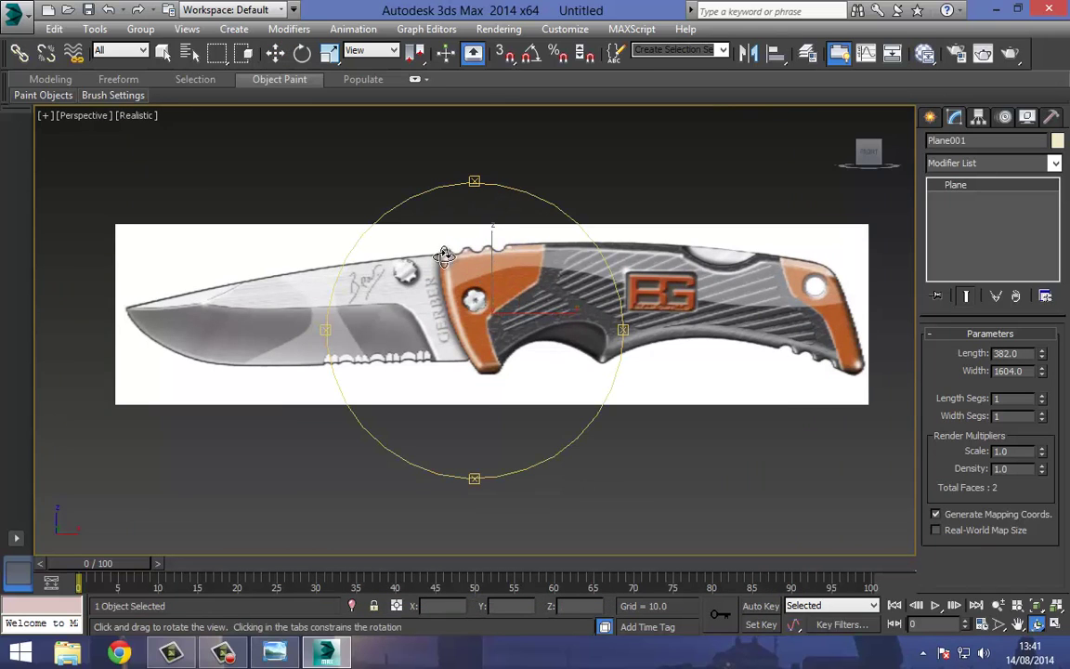
drag(444, 255, 512, 284)
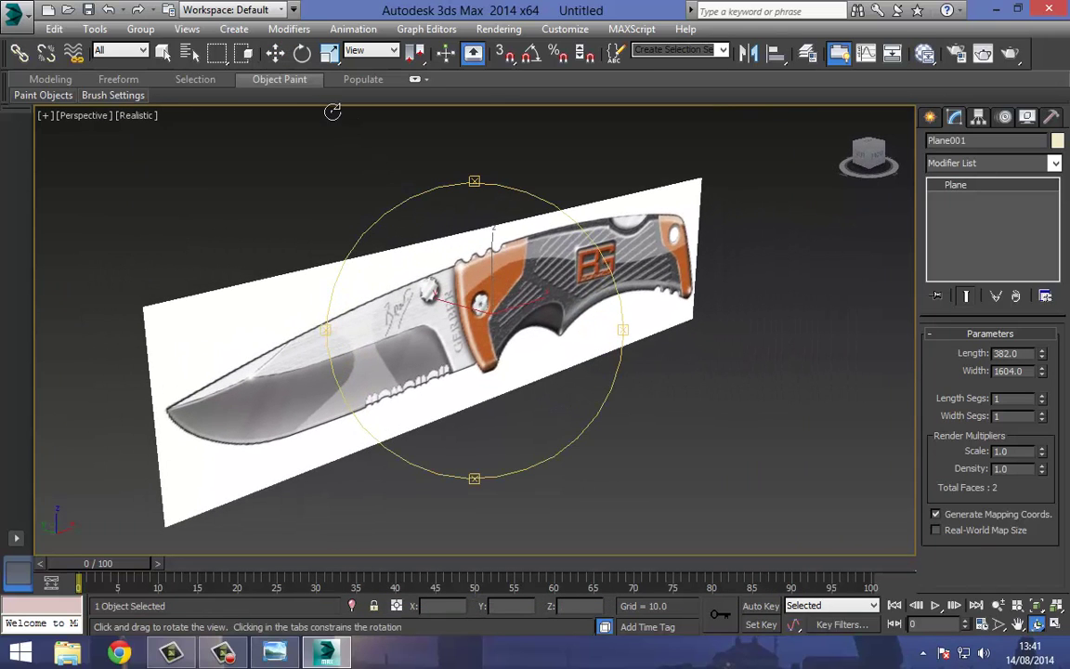
click(275, 53)
middle_drag(410, 193, 412, 220)
scroll(412, 214, down, 3)
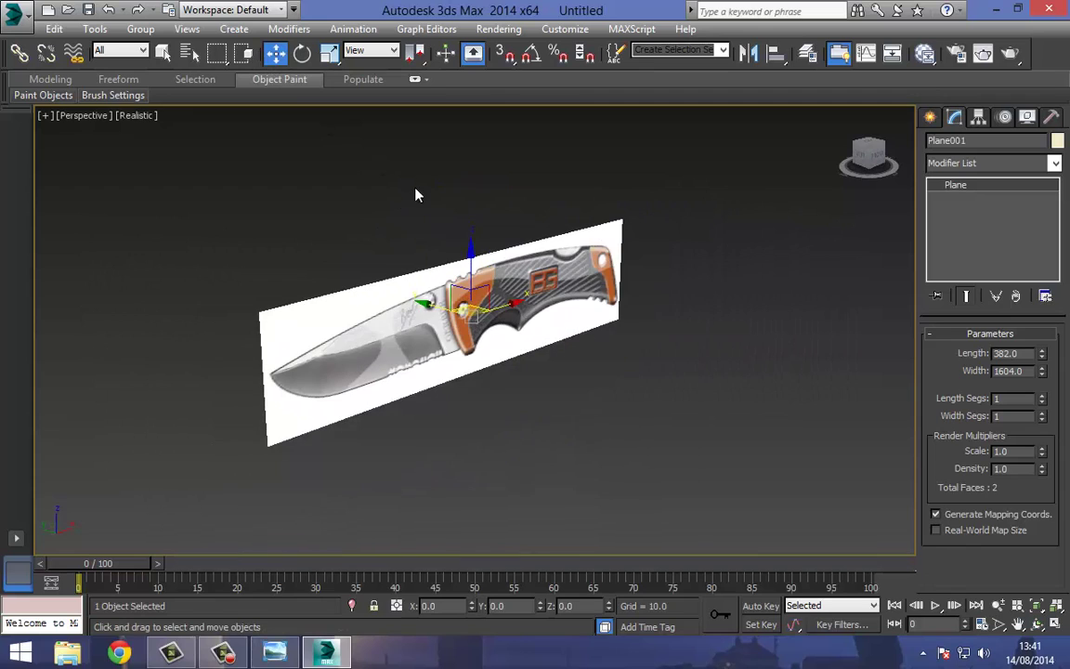
drag(413, 190, 502, 442)
drag(434, 306, 340, 276)
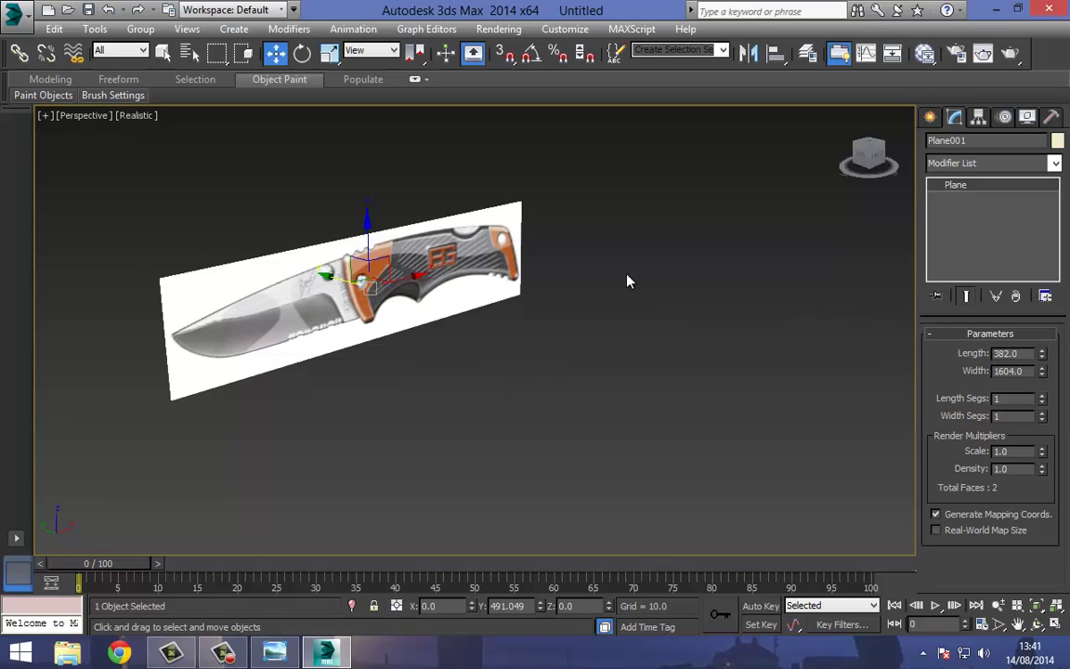
Step: Try freezing the textured reference plane
middle_drag(256, 224, 337, 216)
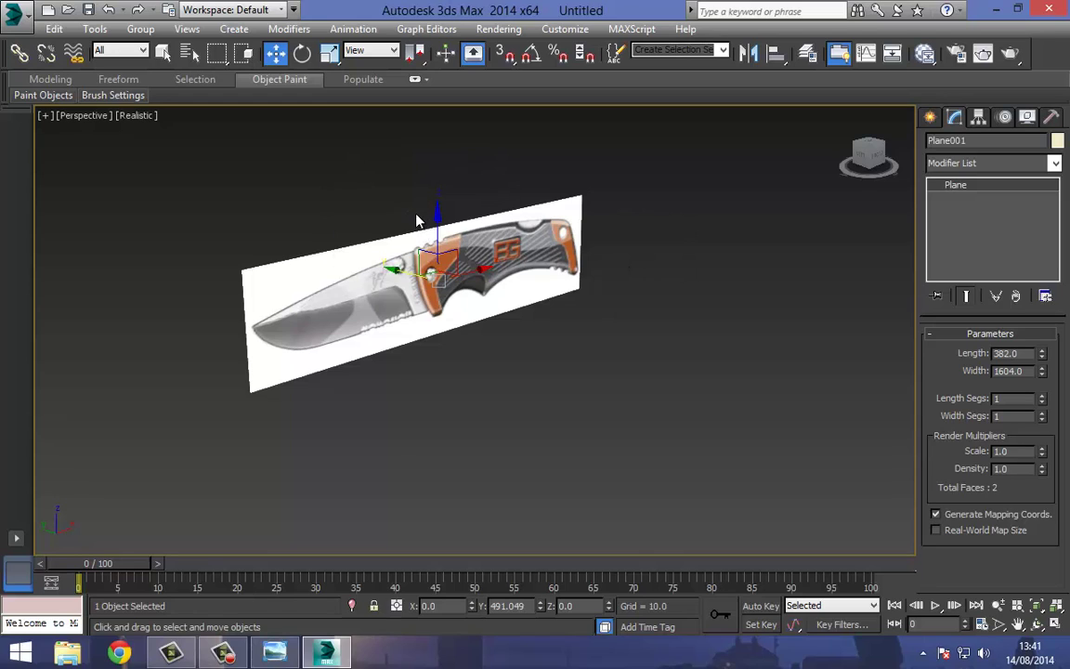
right_click(346, 300)
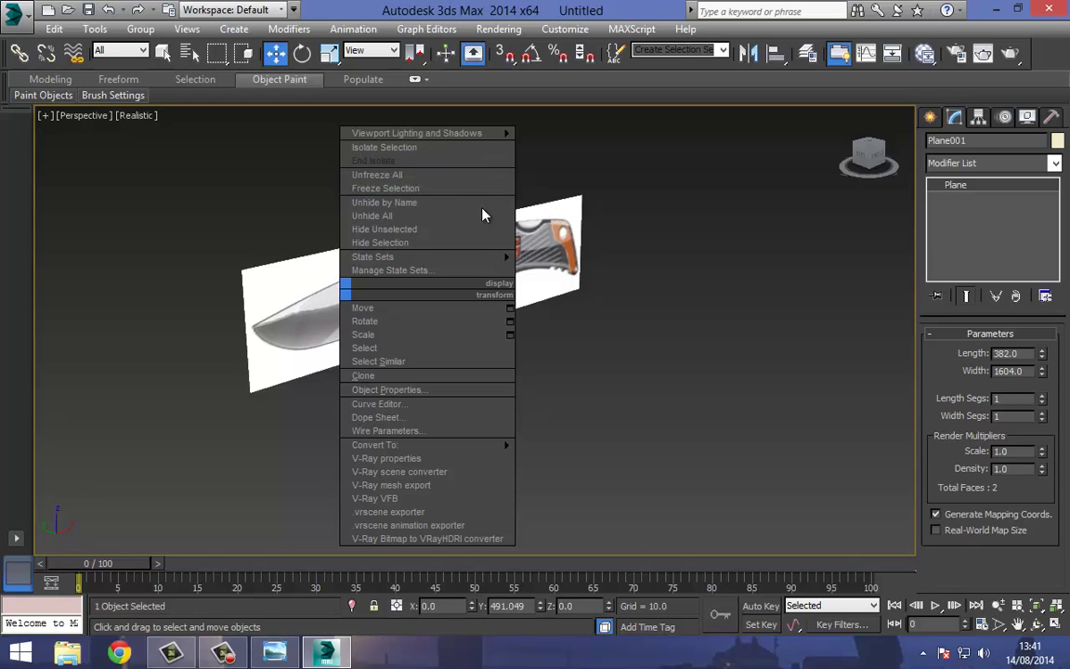
click(428, 188)
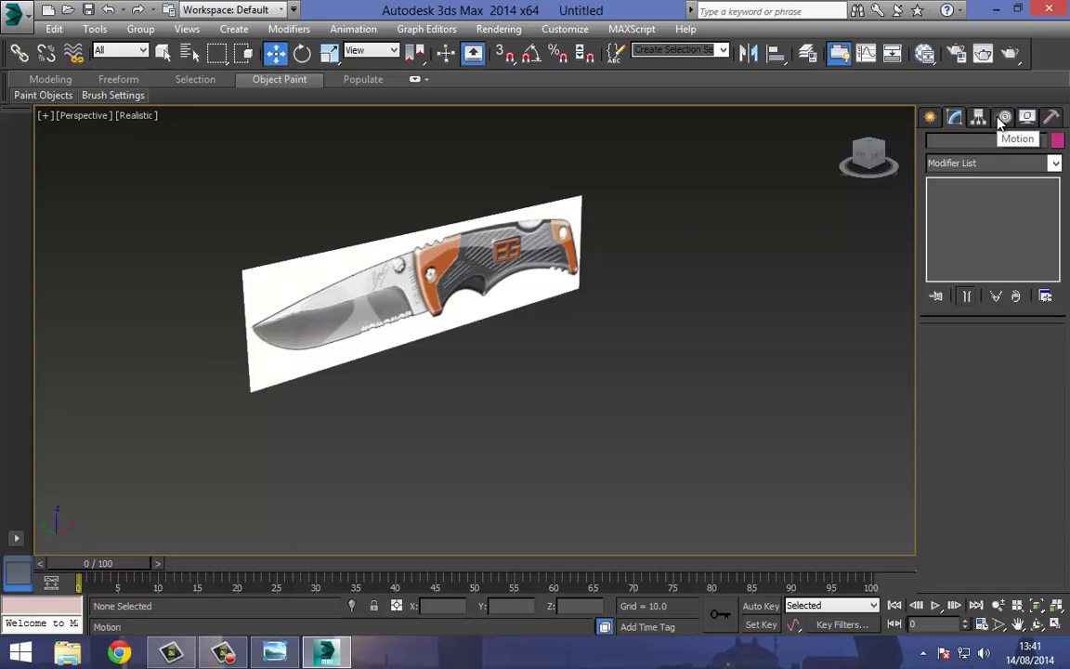
Step: Select the reference plane and turn off Show Frozen in Gray in its display properties
click(1027, 117)
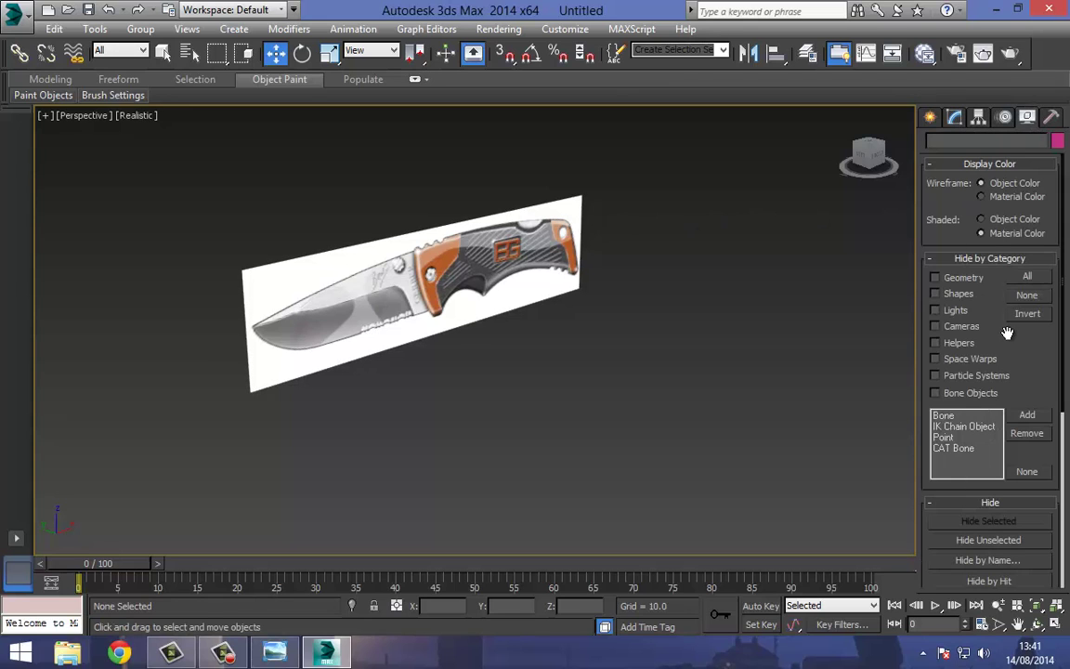
scroll(1007, 316, down, 1)
scroll(1005, 295, down, 5)
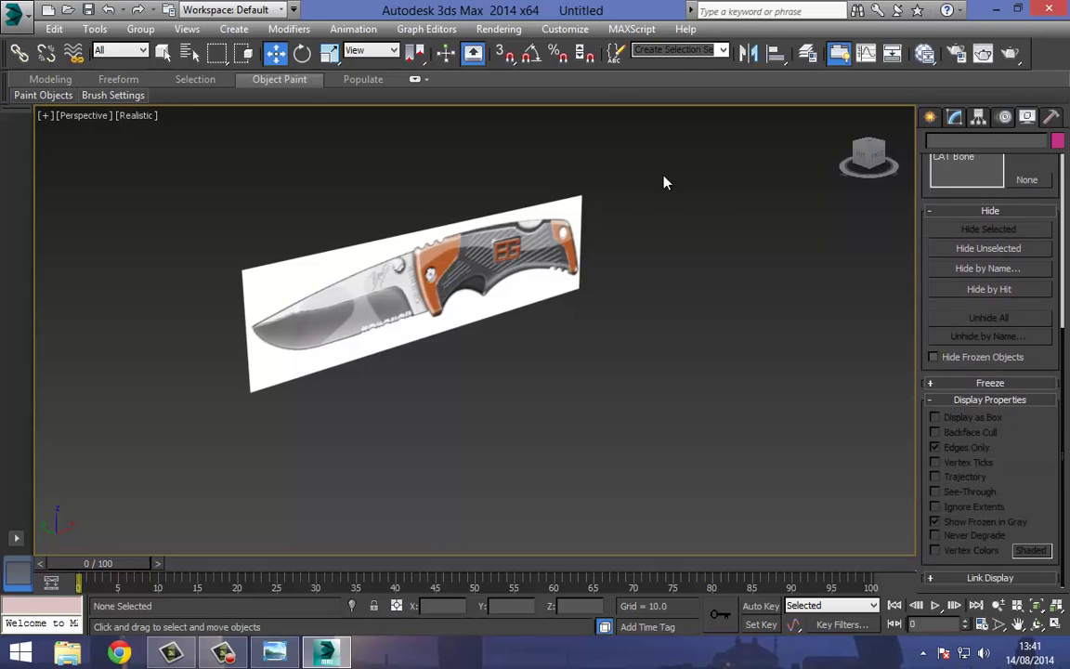
drag(403, 182, 492, 371)
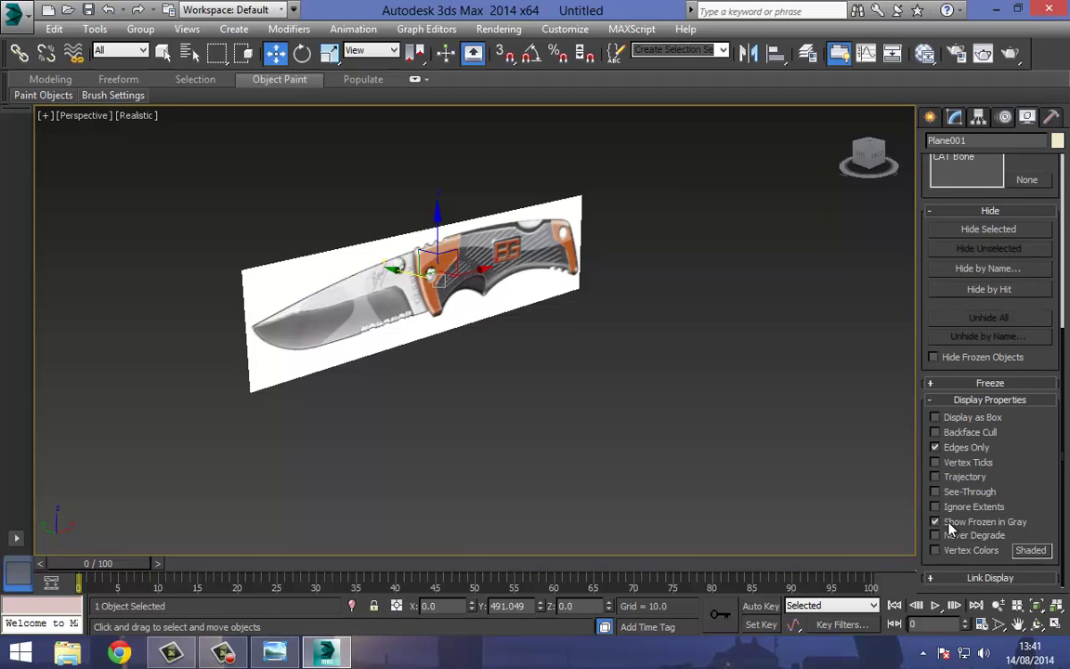
click(1005, 523)
Step: Freeze the reference plane and test whether it can still be selected
right_click(401, 267)
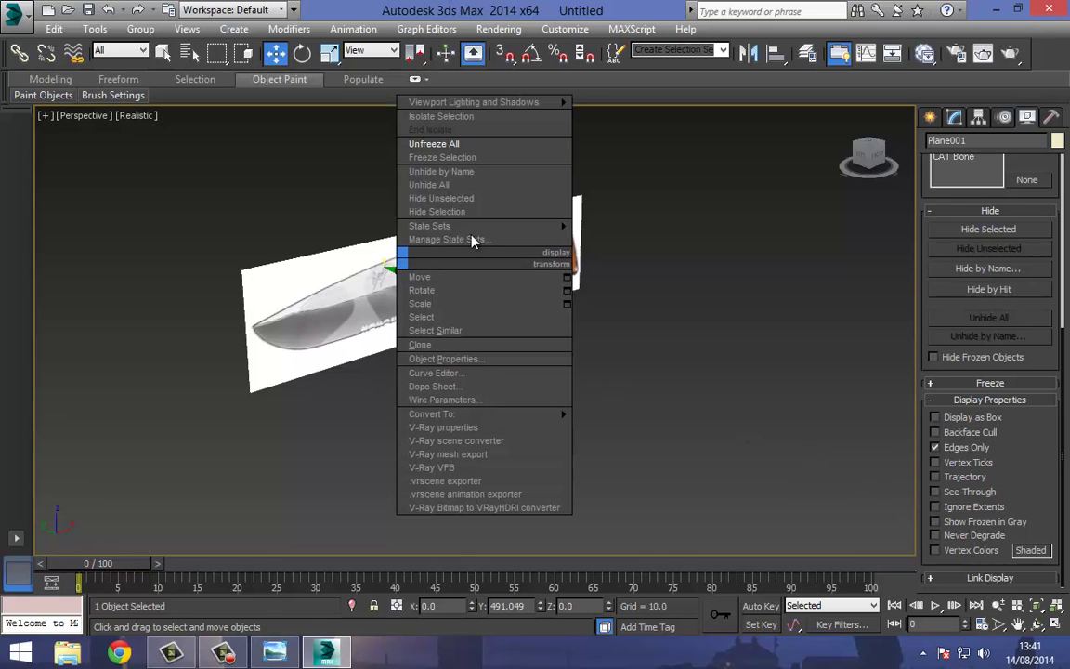
click(472, 158)
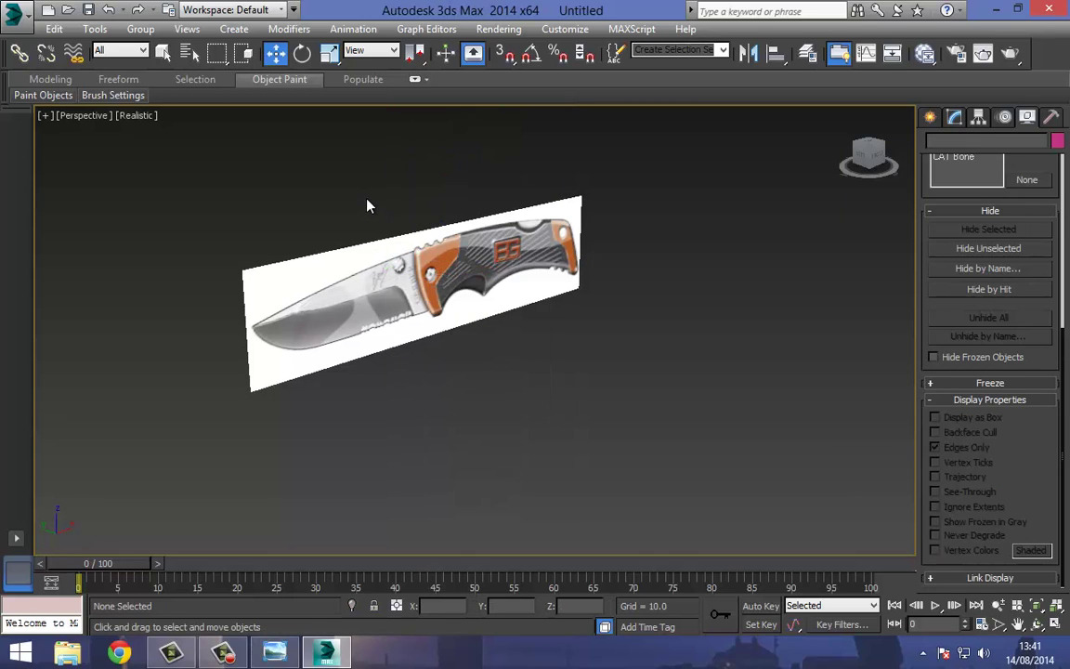
drag(315, 177, 587, 388)
scroll(362, 264, down, 1)
scroll(409, 269, up, 5)
scroll(446, 239, down, 5)
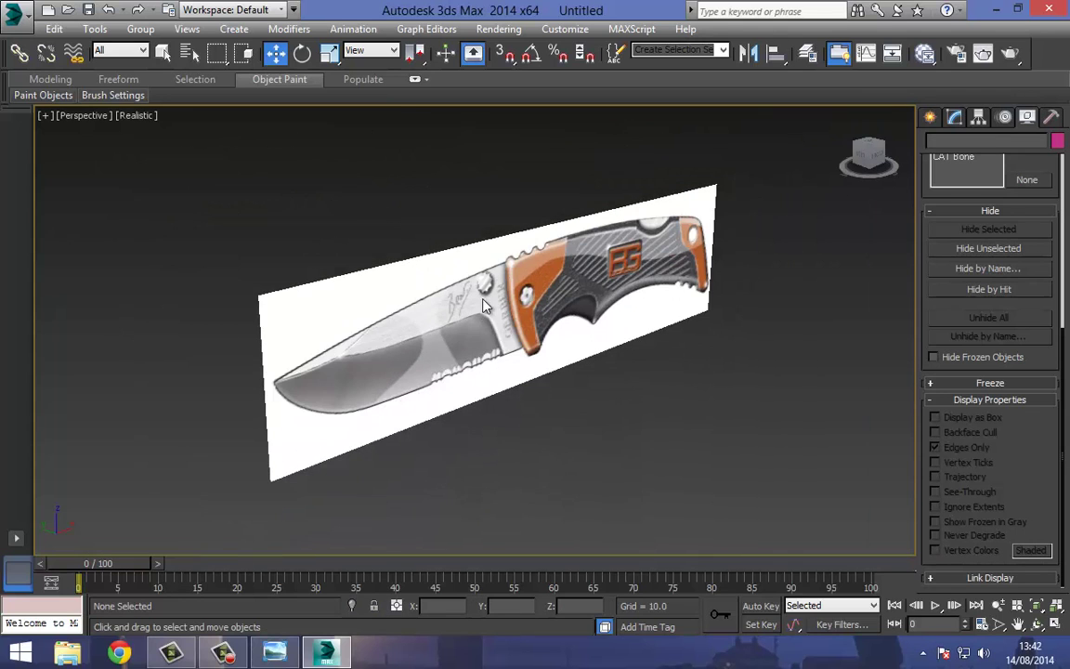